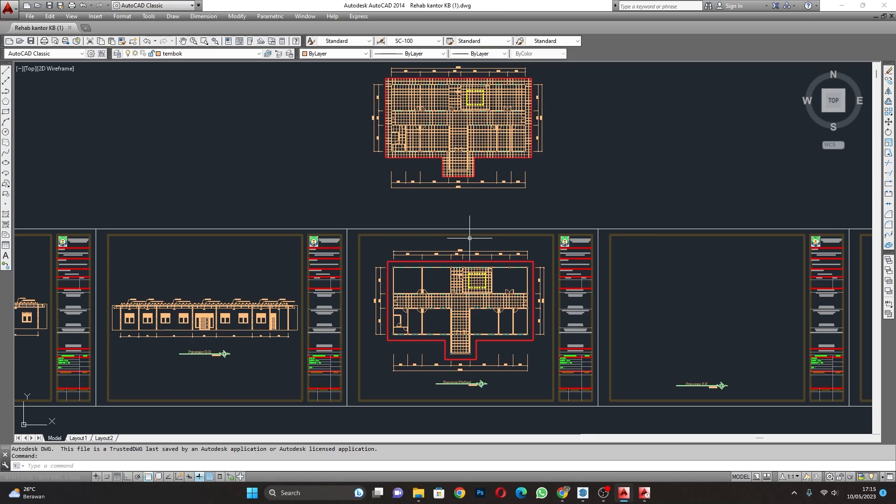
# Examine the Rencana Plafond sheet, including the ceiling grid along the central corridor and the entrance hall.
pyautogui.scroll(10, 452, 308)
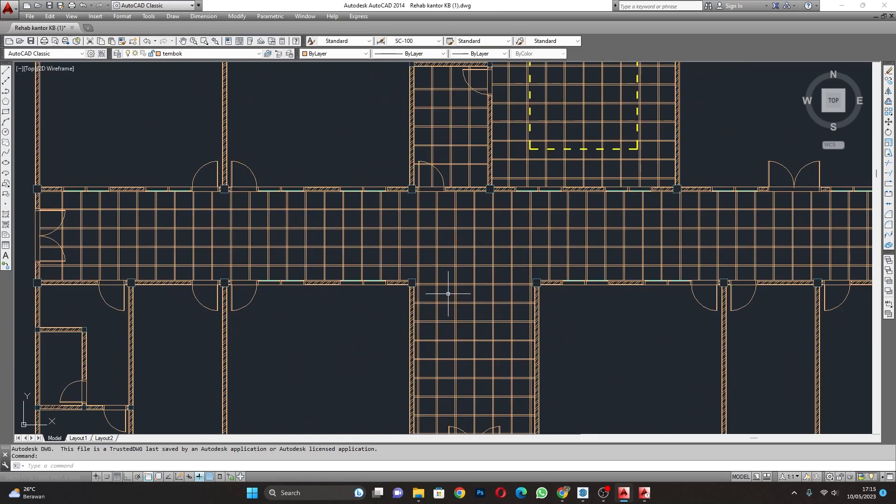
pyautogui.scroll(-10, 448, 293)
pyautogui.moveTo(448, 294)
pyautogui.mouseDown(button='middle')
pyautogui.moveTo(470, 295)
pyautogui.moveTo(476, 256)
pyautogui.mouseUp(button='middle')
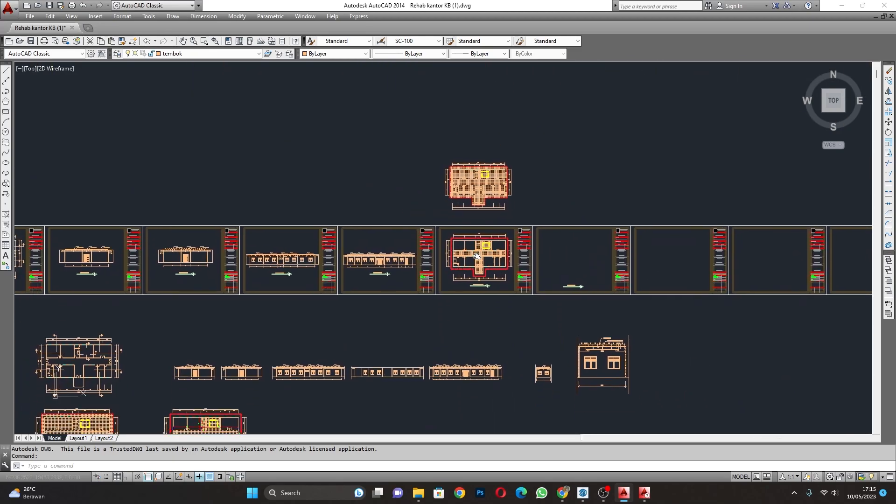
pyautogui.scroll(8, 476, 256)
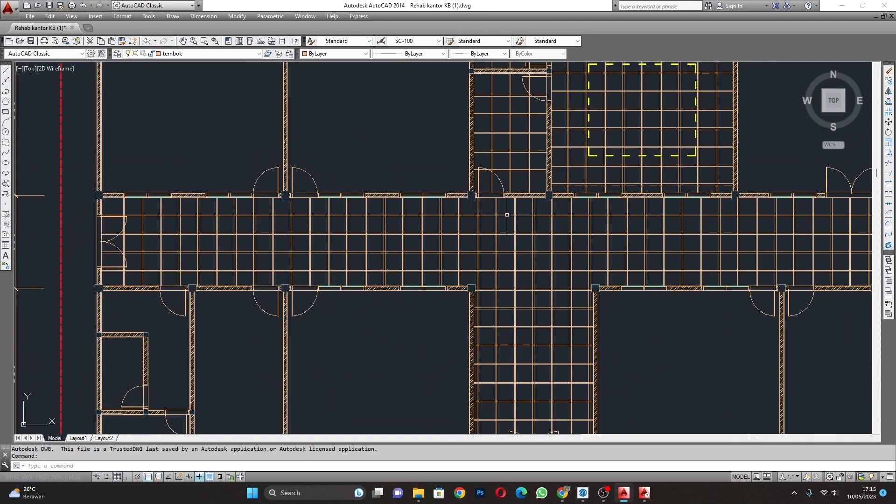
pyautogui.scroll(-4, 506, 215)
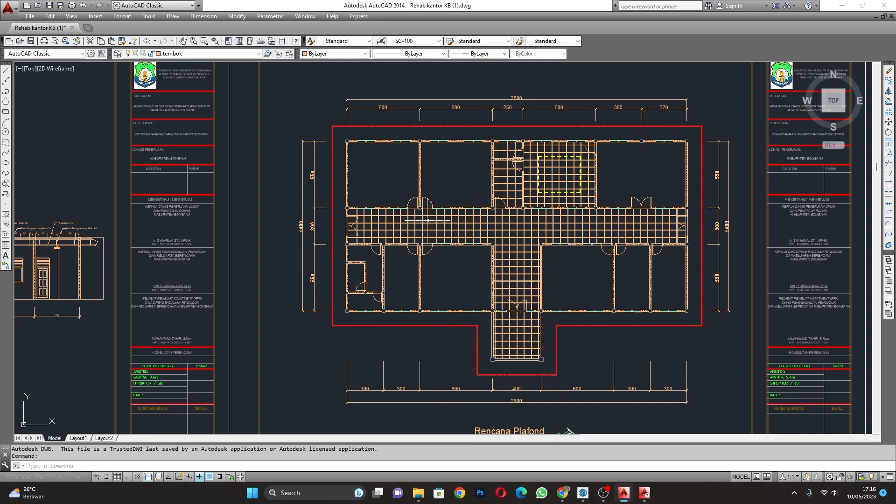
pyautogui.scroll(-2, 524, 220)
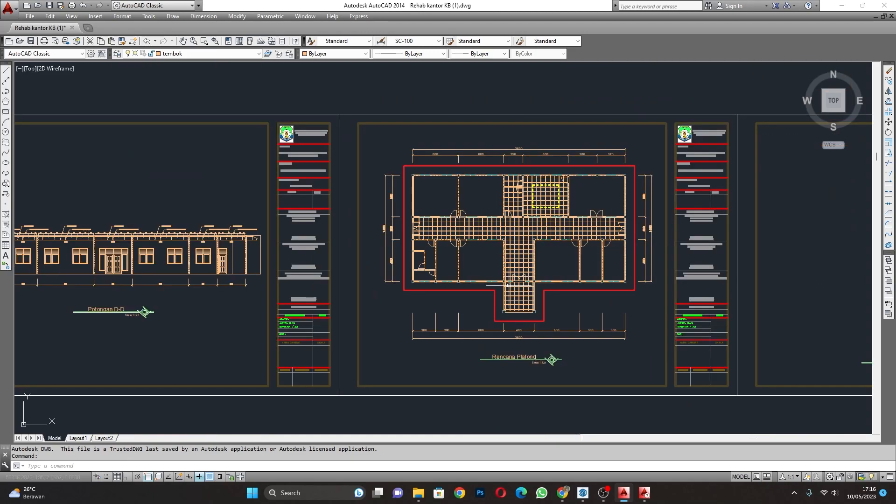
pyautogui.scroll(5, 499, 221)
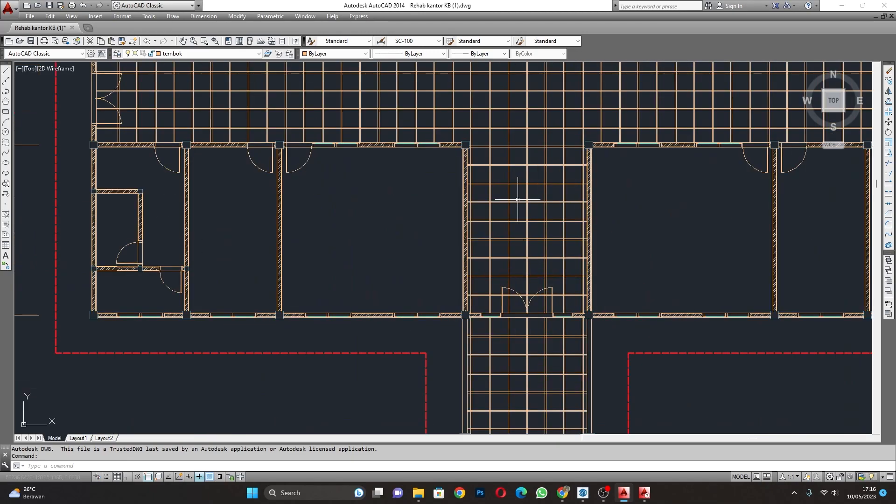
pyautogui.moveTo(524, 180); pyautogui.dragTo(515, 293, button='middle')
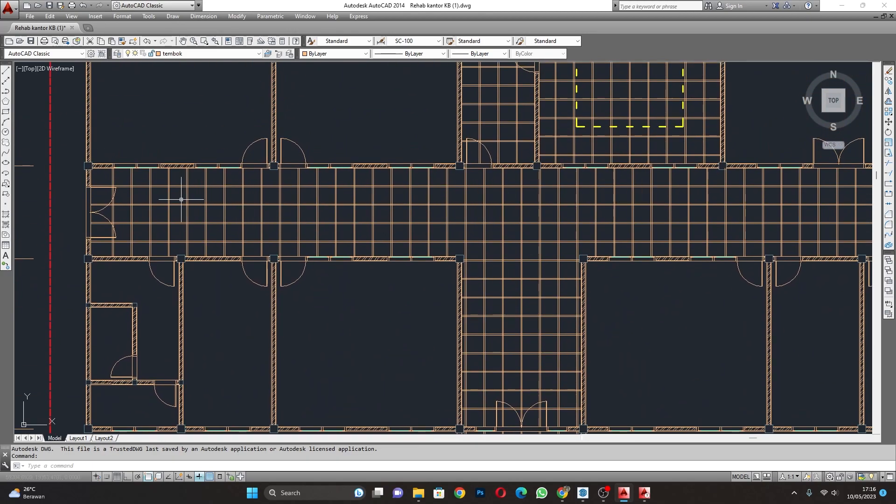
pyautogui.scroll(-2, 400, 223)
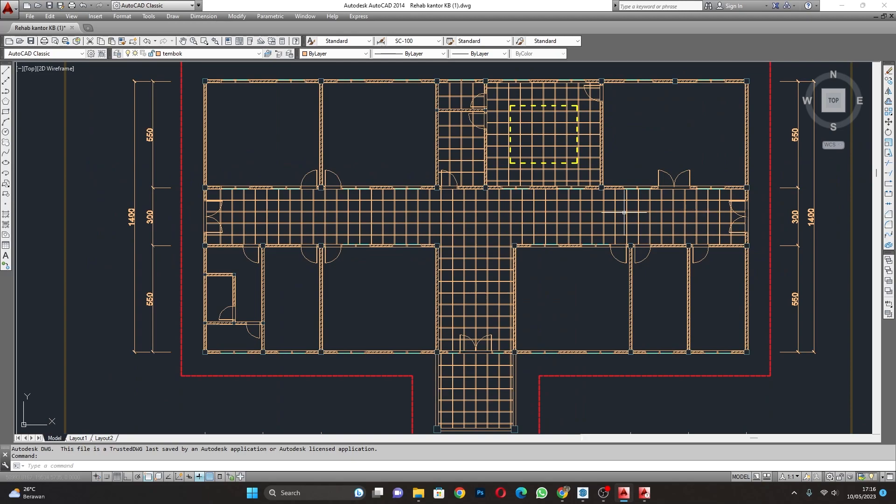
pyautogui.scroll(-2, 465, 219)
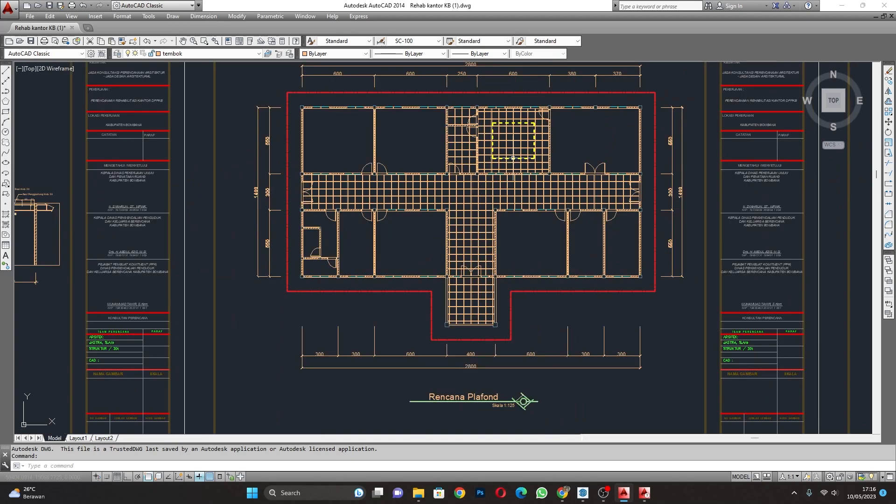
# Examine the room with the dashed yellow rectangle in the Rencana Plafond and its place within the sheet.
pyautogui.moveTo(513, 155); pyautogui.dragTo(516, 192, button='middle')
pyautogui.scroll(4, 497, 187)
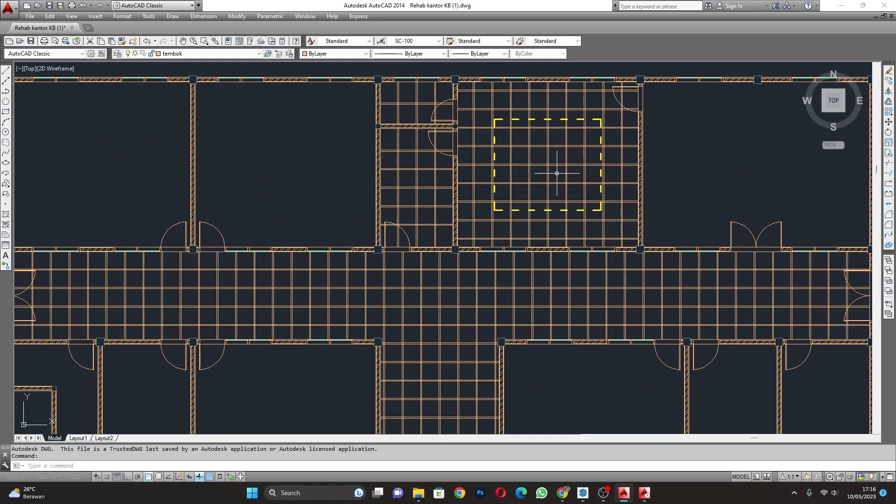
pyautogui.scroll(-2, 530, 181)
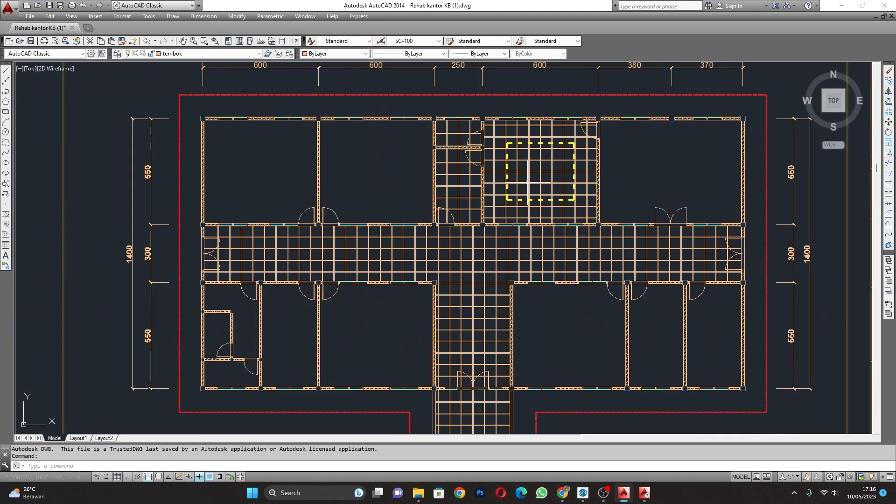
pyautogui.moveTo(530, 181)
pyautogui.mouseDown(button='middle')
pyautogui.moveTo(529, 233)
pyautogui.moveTo(521, 235)
pyautogui.mouseUp(button='middle')
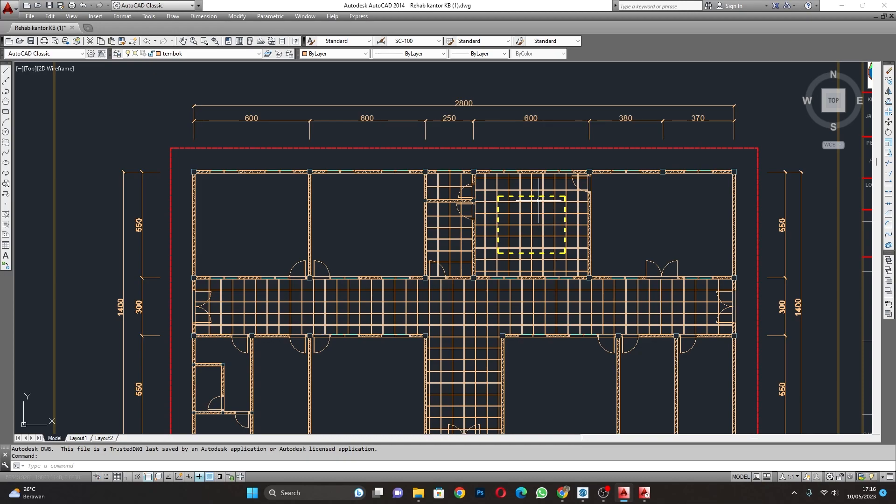
pyautogui.moveTo(539, 200)
pyautogui.scroll(-4, 523, 254)
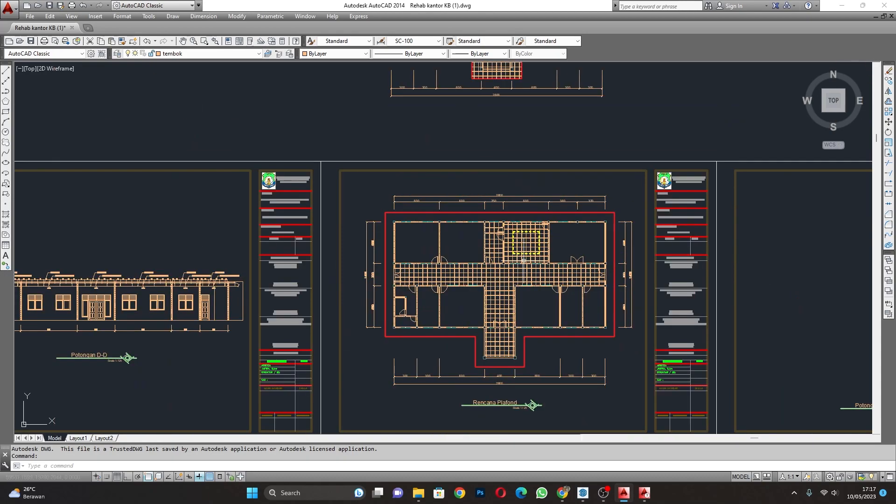
pyautogui.scroll(2, 523, 258)
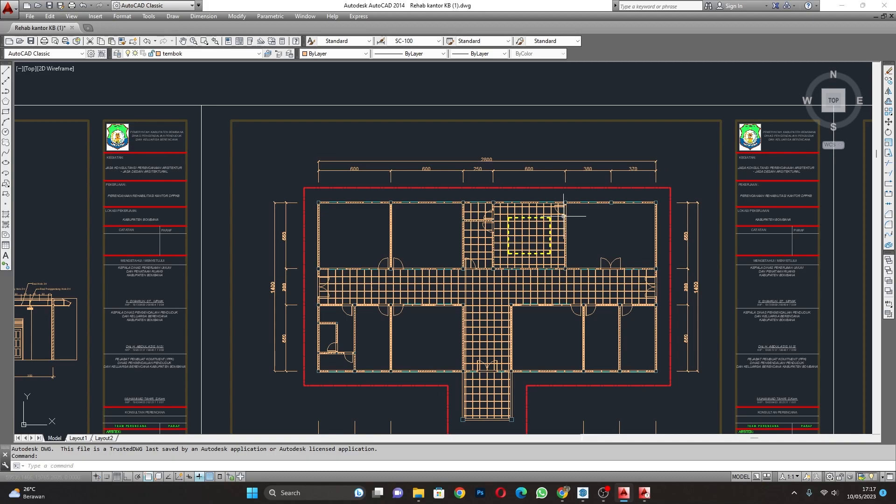
# Switch to the INTERIOR KADIS model in SketchUp and look up at the recessed ceiling above the desk.
pyautogui.click(583, 492)
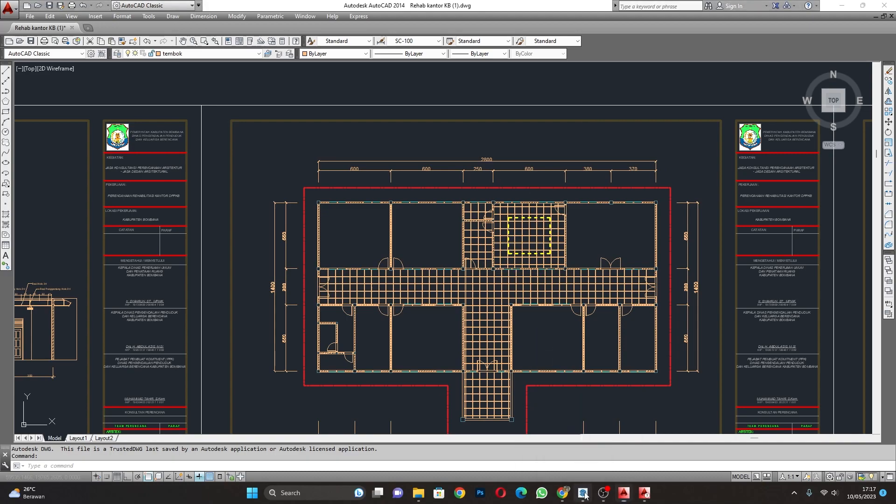
pyautogui.moveTo(536, 185); pyautogui.dragTo(174, 295, button='middle')
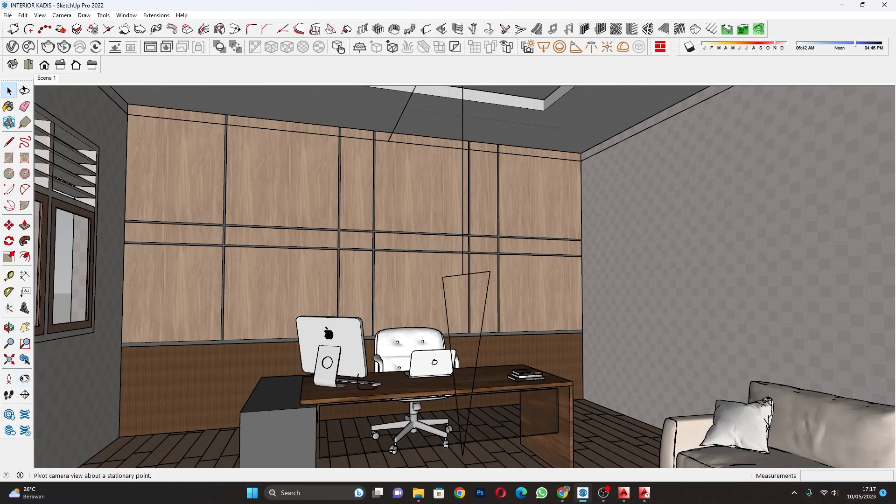
pyautogui.click(24, 378)
pyautogui.moveTo(574, 298); pyautogui.dragTo(593, 134)
pyautogui.moveTo(685, 298); pyautogui.dragTo(432, 211)
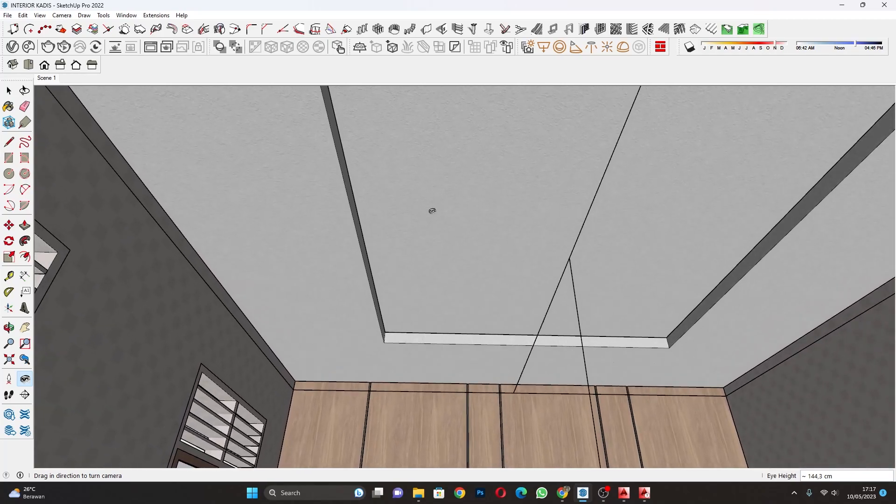
pyautogui.press('o')
pyautogui.moveTo(536, 252); pyautogui.dragTo(630, 237)
pyautogui.press('l')
pyautogui.scroll(-2, 438, 255)
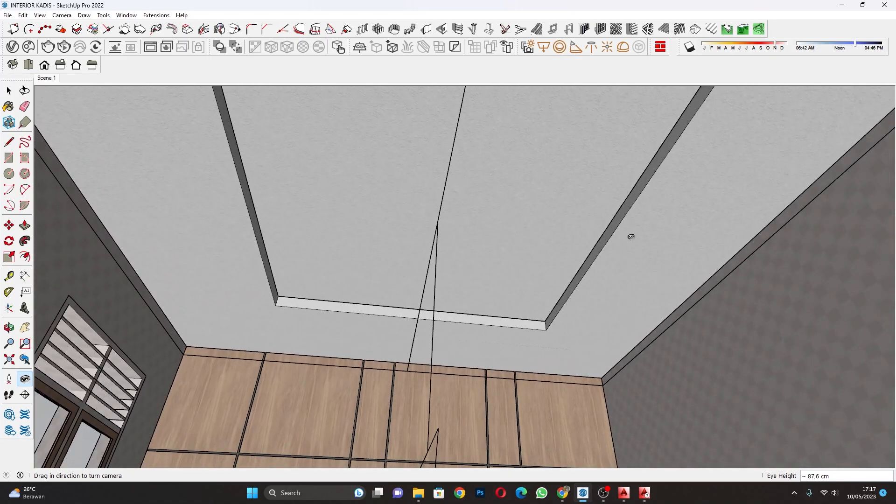
# Switch back to AutoCAD and compare the corridor ceiling grid with the dashed-rectangle room in the Rencana Plafond.
pyautogui.click(623, 492)
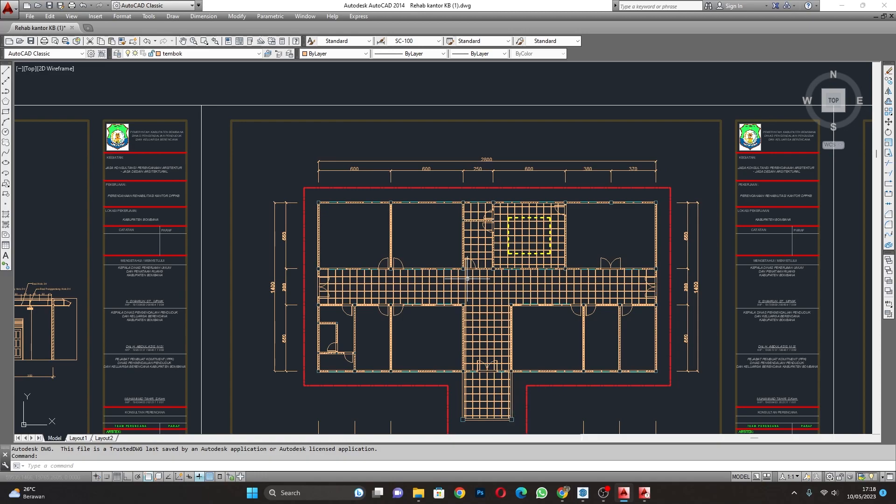
pyautogui.moveTo(444, 277)
pyautogui.moveTo(609, 284)
pyautogui.scroll(6, 486, 336)
pyautogui.moveTo(486, 291); pyautogui.dragTo(493, 381, button='middle')
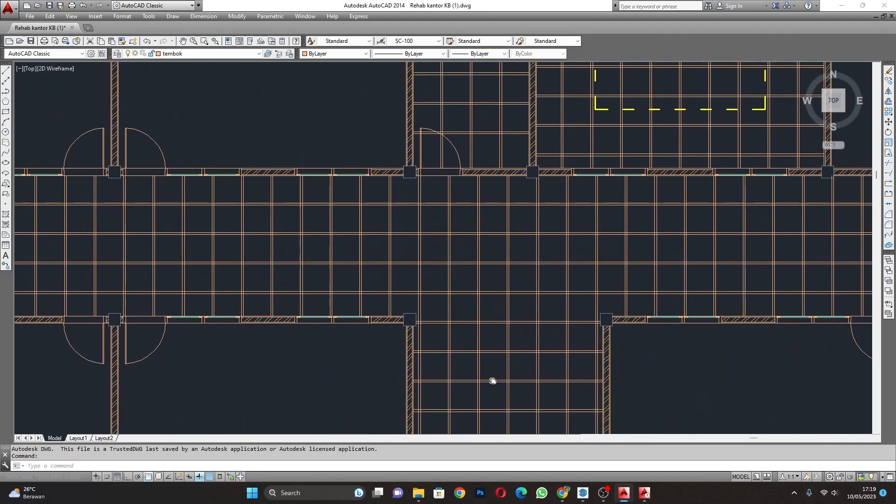
pyautogui.scroll(-5, 493, 381)
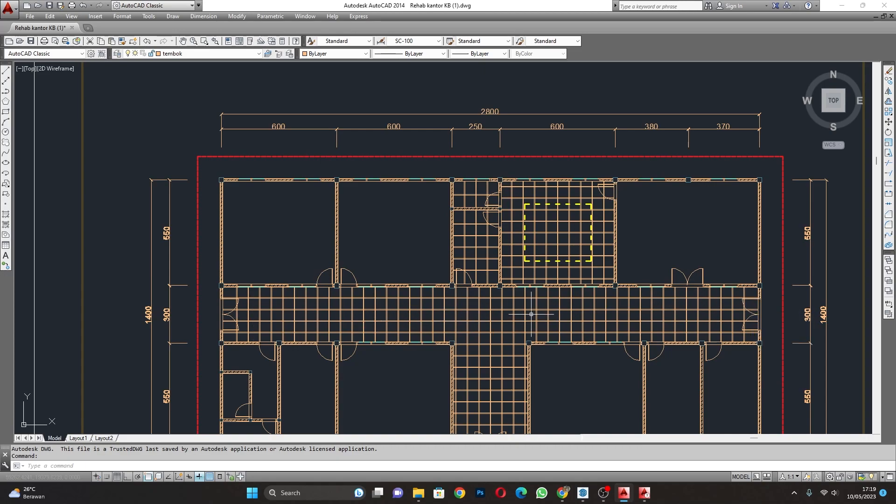
pyautogui.scroll(-4, 509, 316)
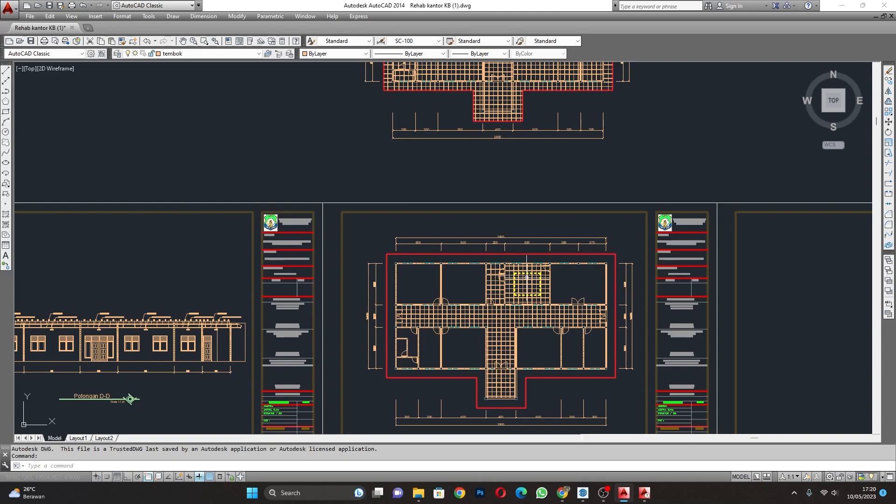
pyautogui.scroll(6, 527, 280)
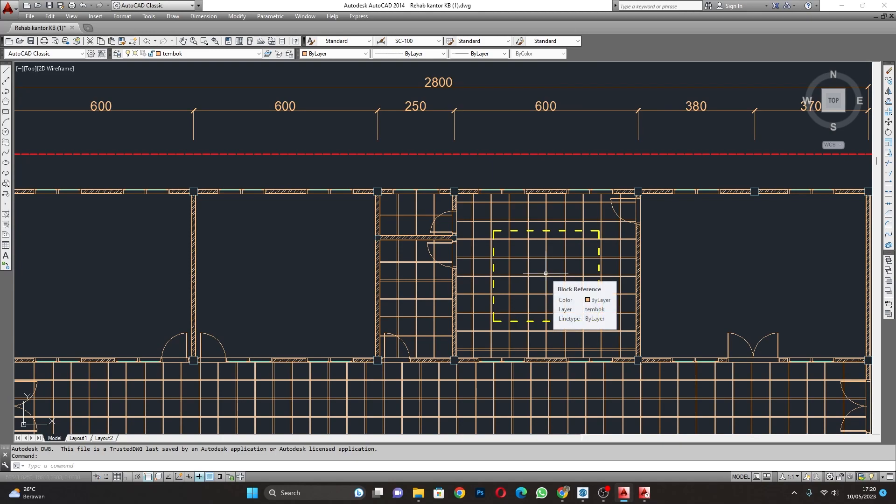
pyautogui.scroll(-4, 539, 269)
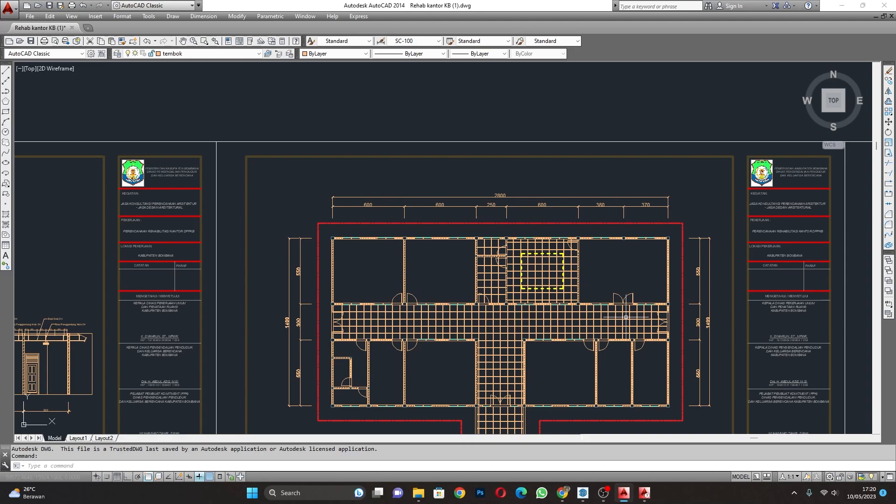
pyautogui.scroll(2, 627, 318)
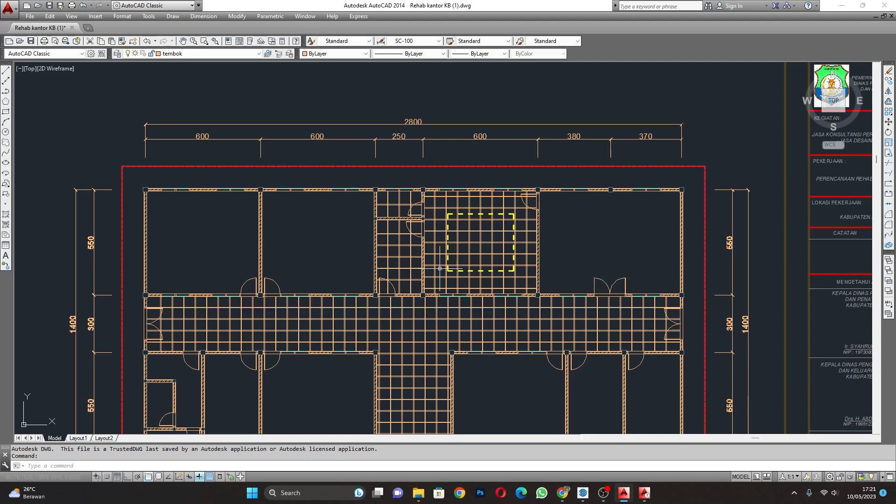
# Return to SketchUp and inspect the recessed ceiling and its edges along the wood-panelled and side walls from several angles.
pyautogui.click(584, 493)
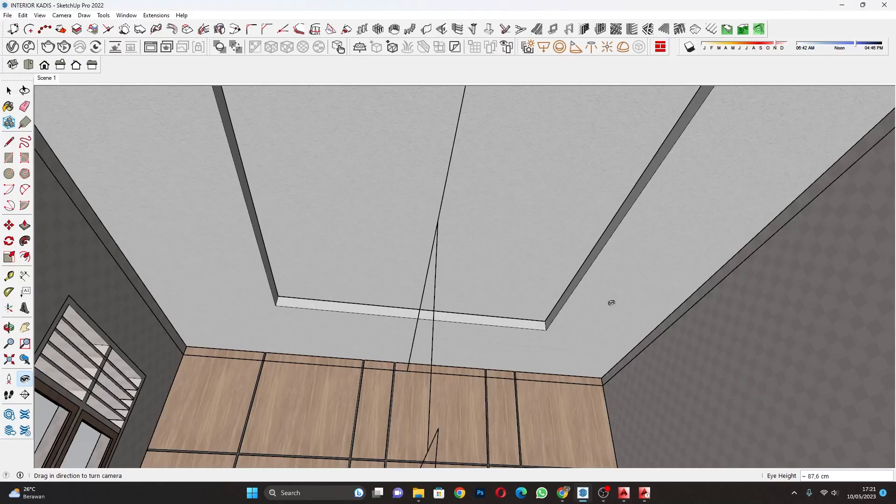
pyautogui.moveTo(476, 247); pyautogui.dragTo(703, 178)
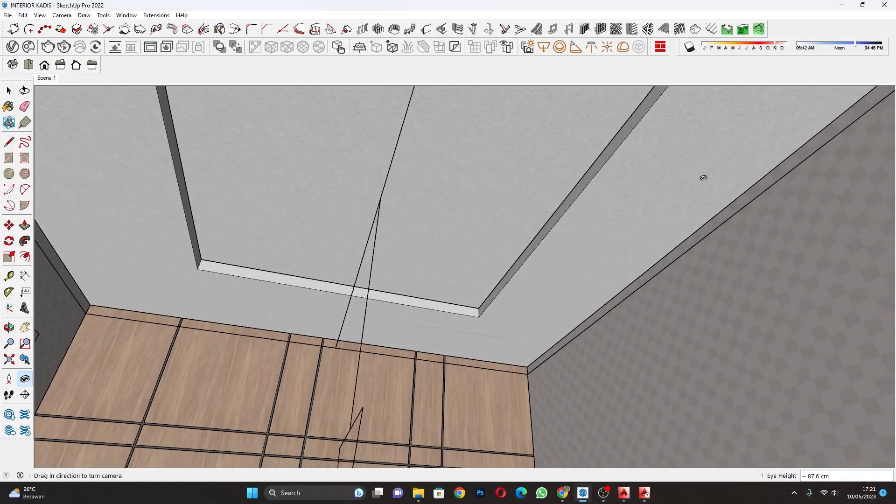
pyautogui.moveTo(597, 217); pyautogui.dragTo(574, 192)
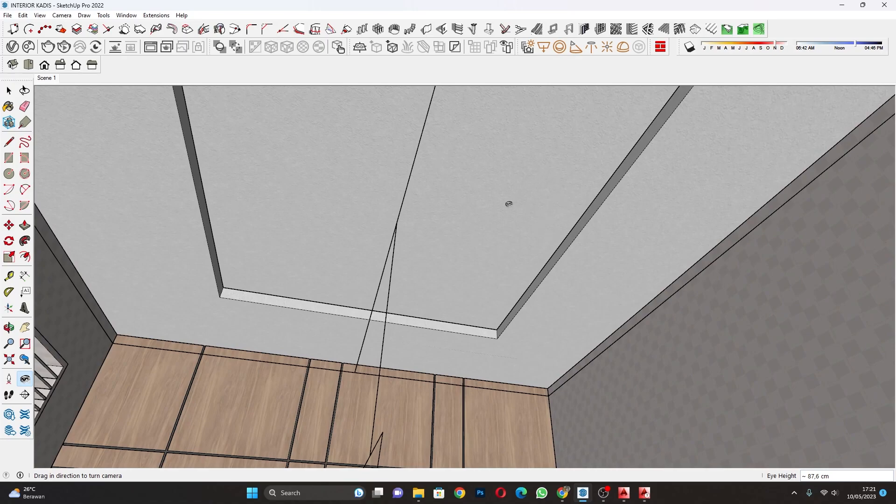
pyautogui.moveTo(475, 223); pyautogui.dragTo(285, 242)
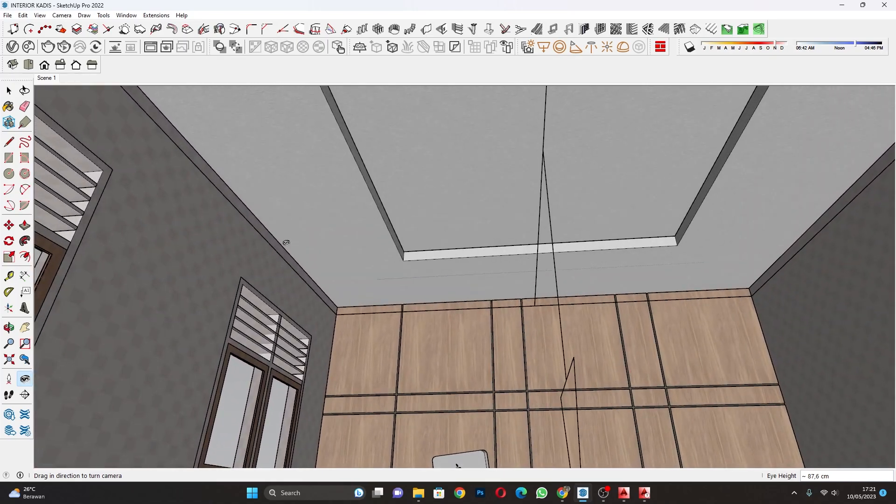
pyautogui.moveTo(450, 213); pyautogui.dragTo(593, 232)
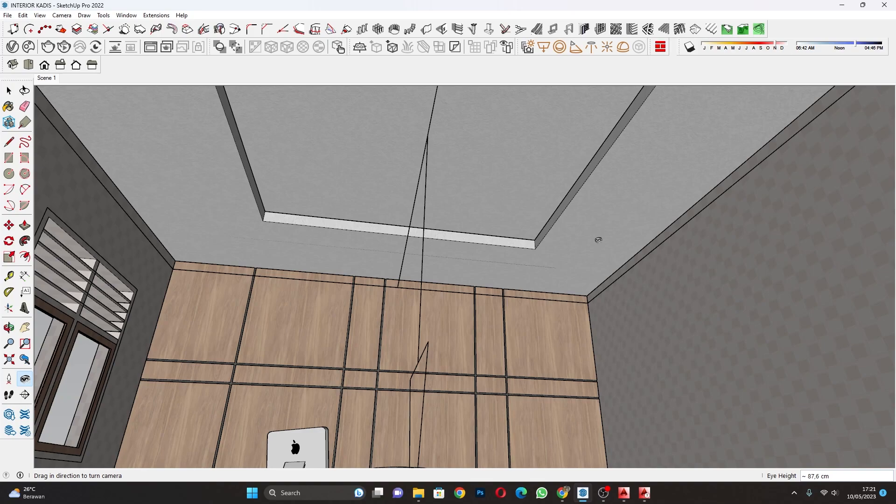
pyautogui.moveTo(479, 197)
pyautogui.mouseDown()
pyautogui.moveTo(496, 208)
pyautogui.moveTo(487, 188)
pyautogui.mouseUp()
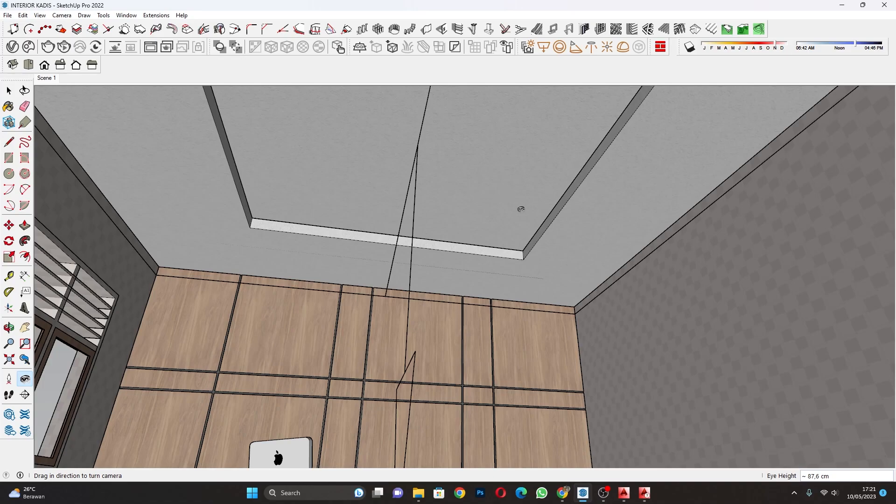
pyautogui.moveTo(521, 209); pyautogui.dragTo(653, 204)
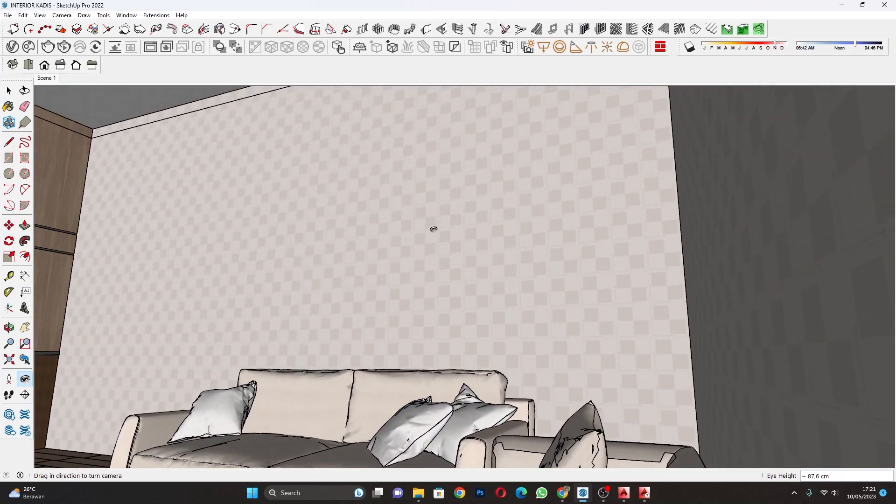
# Look around the office interior at the desk, the sofas and the round coffee table.
pyautogui.moveTo(456, 243); pyautogui.dragTo(263, 350)
pyautogui.moveTo(263, 351); pyautogui.dragTo(302, 392, button='middle')
pyautogui.scroll(1, 303, 392)
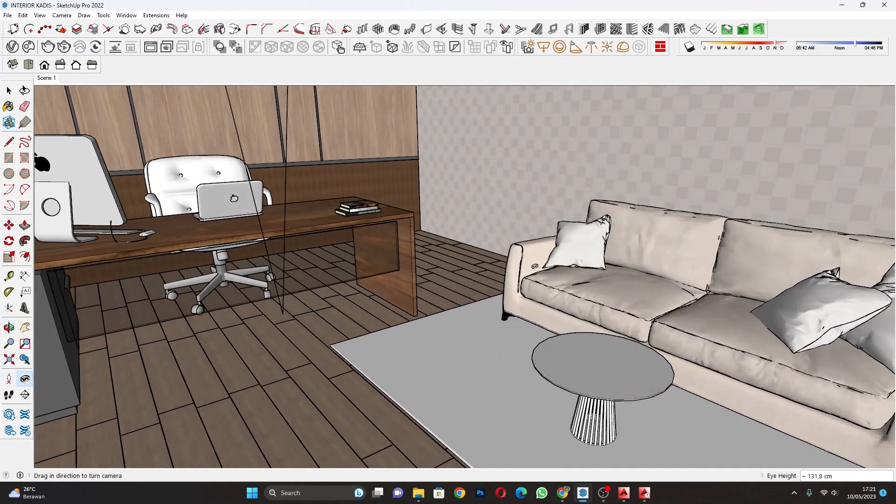
pyautogui.moveTo(331, 274); pyautogui.dragTo(686, 320)
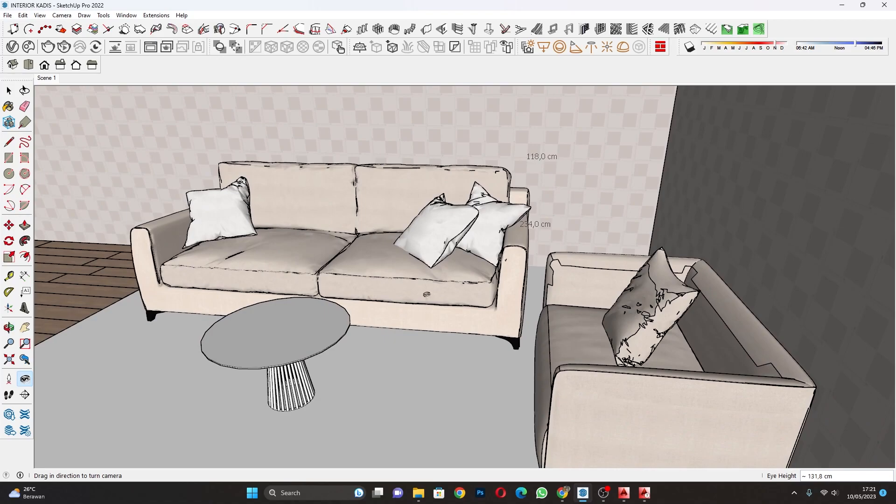
pyautogui.moveTo(426, 295); pyautogui.dragTo(433, 187)
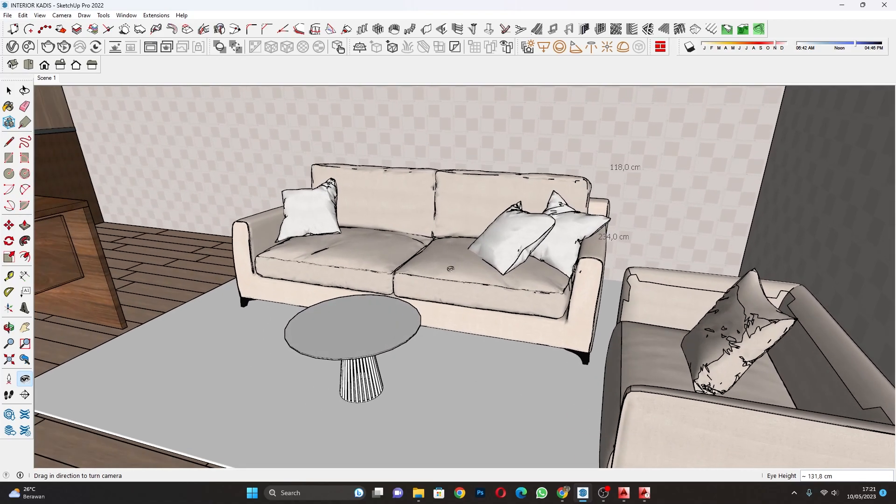
# Turn the view to the wood-panelled wall behind the desk and examine its panel joints and lower wainscot.
pyautogui.moveTo(450, 268); pyautogui.dragTo(507, 179)
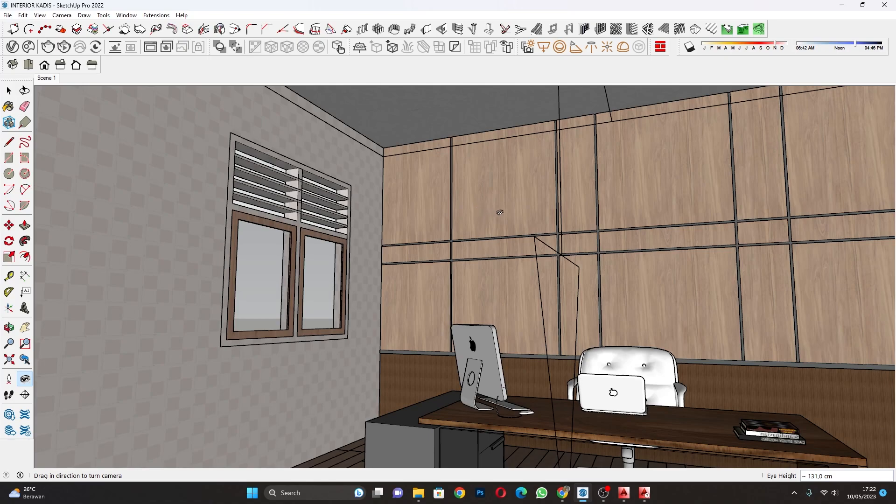
pyautogui.moveTo(511, 176); pyautogui.dragTo(641, 157)
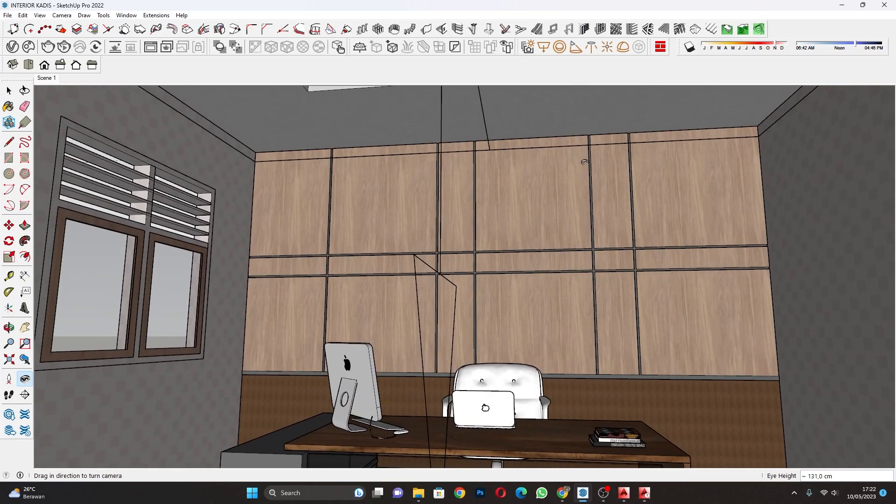
pyautogui.moveTo(729, 310); pyautogui.dragTo(713, 297)
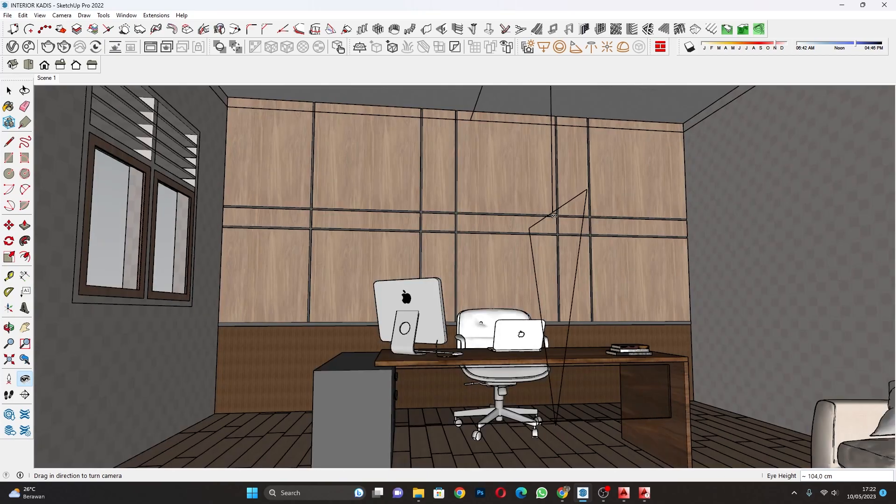
pyautogui.moveTo(565, 216); pyautogui.dragTo(528, 216)
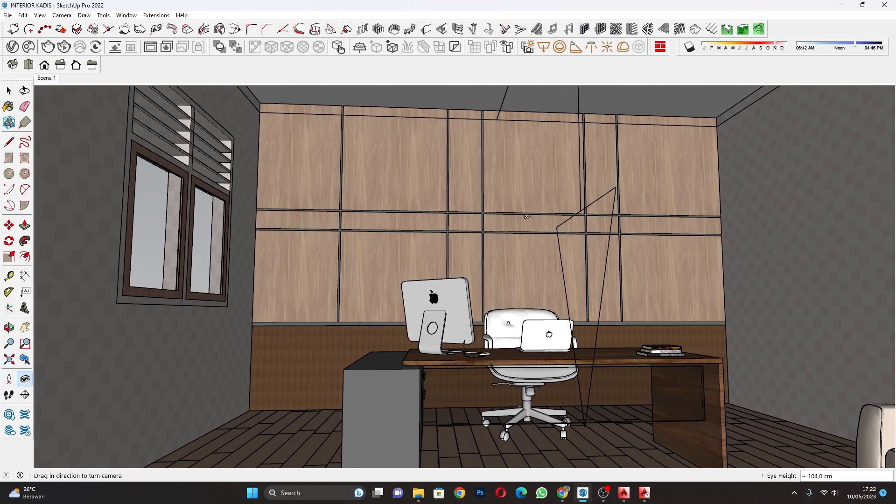
pyautogui.moveTo(529, 215); pyautogui.dragTo(447, 302)
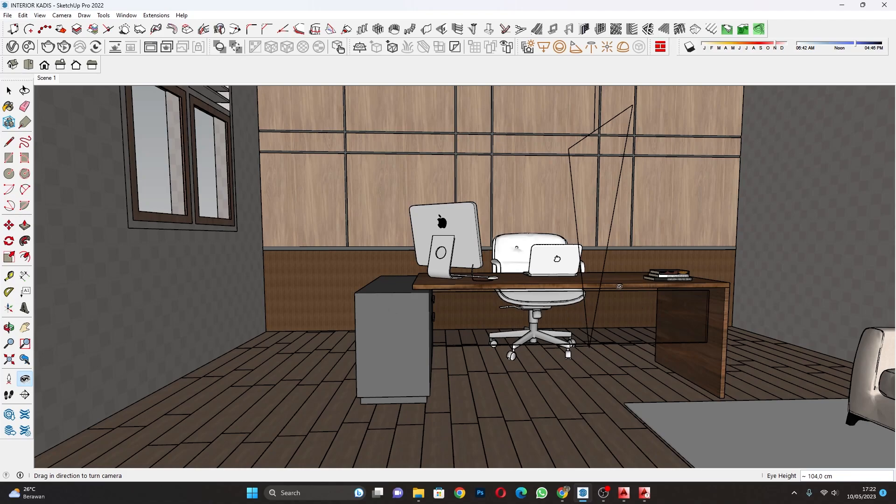
# Inspect the desk, its grey side cabinet and the office chair from several angles.
pyautogui.scroll(2, 619, 286)
pyautogui.moveTo(618, 286); pyautogui.dragTo(468, 296, button='middle')
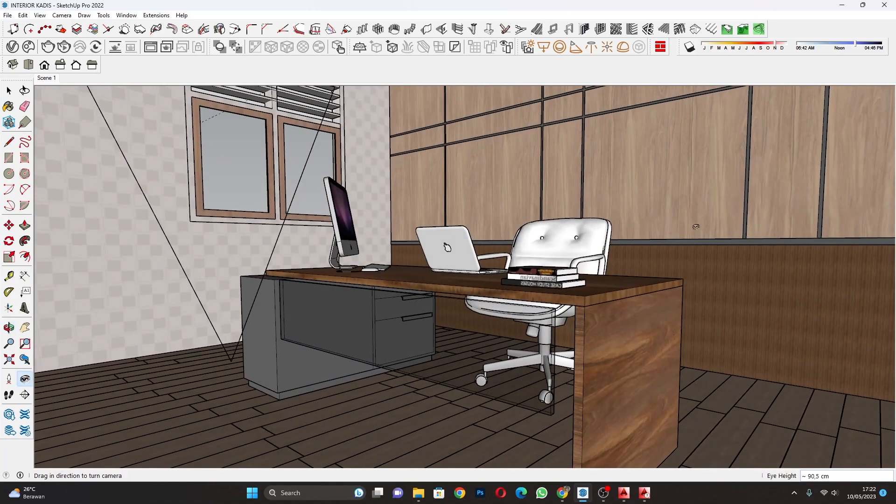
pyautogui.moveTo(695, 226); pyautogui.dragTo(513, 233, button='middle')
pyautogui.moveTo(518, 235); pyautogui.dragTo(687, 311)
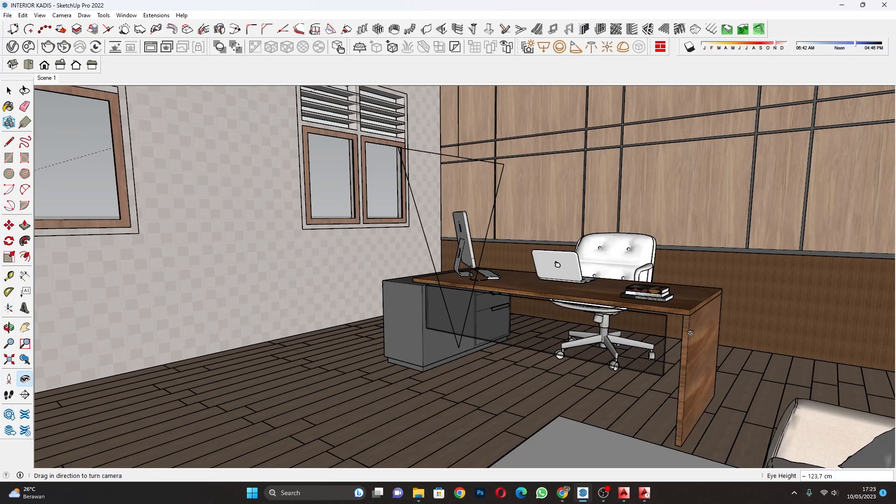
pyautogui.moveTo(348, 256); pyautogui.dragTo(497, 310)
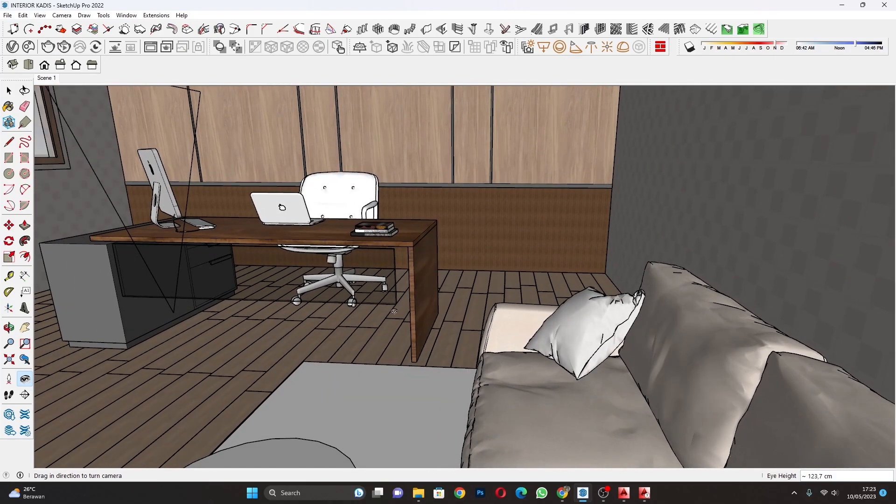
# Look across the seating area at the sofa, the armchair and the round coffee table on the rug.
pyautogui.moveTo(497, 311); pyautogui.dragTo(677, 309, button='middle')
pyautogui.moveTo(677, 308); pyautogui.dragTo(761, 280)
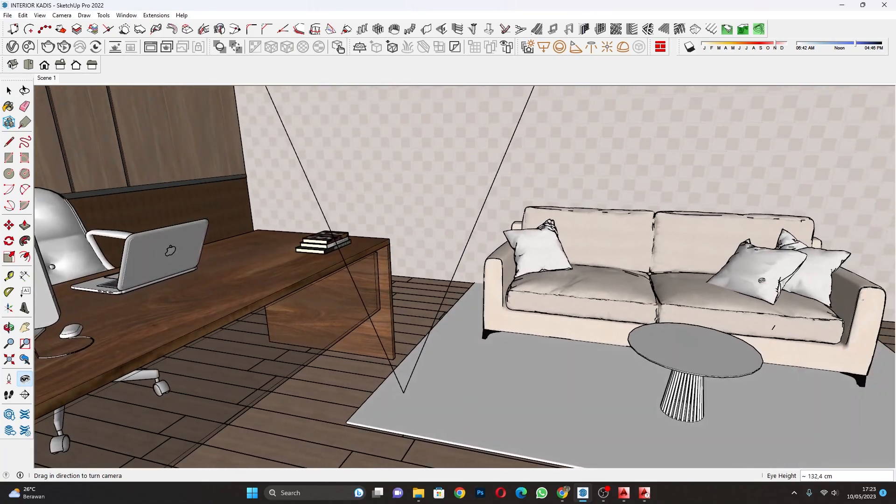
pyautogui.moveTo(421, 317); pyautogui.dragTo(687, 318)
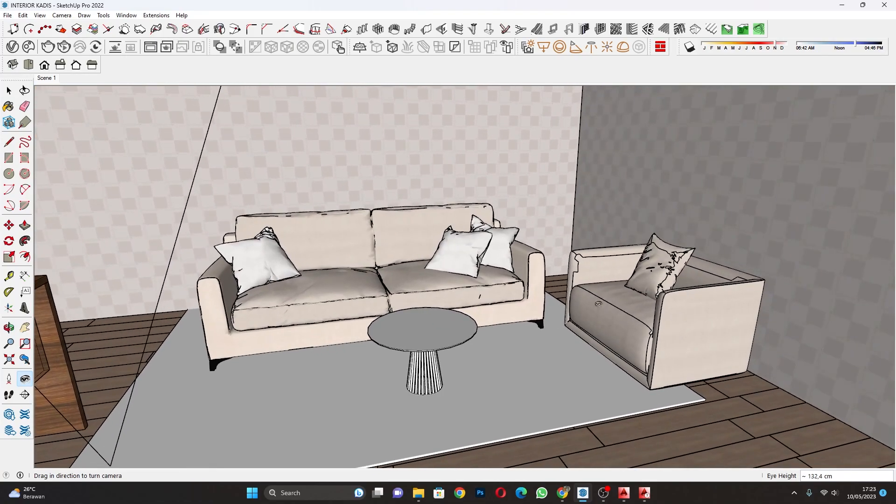
# Turn to the side wall and examine the two wood-framed windows with their louvred vents.
pyautogui.moveTo(611, 283); pyautogui.dragTo(581, 293, button='middle')
pyautogui.scroll(3, 666, 306)
pyautogui.moveTo(667, 297); pyautogui.dragTo(640, 138)
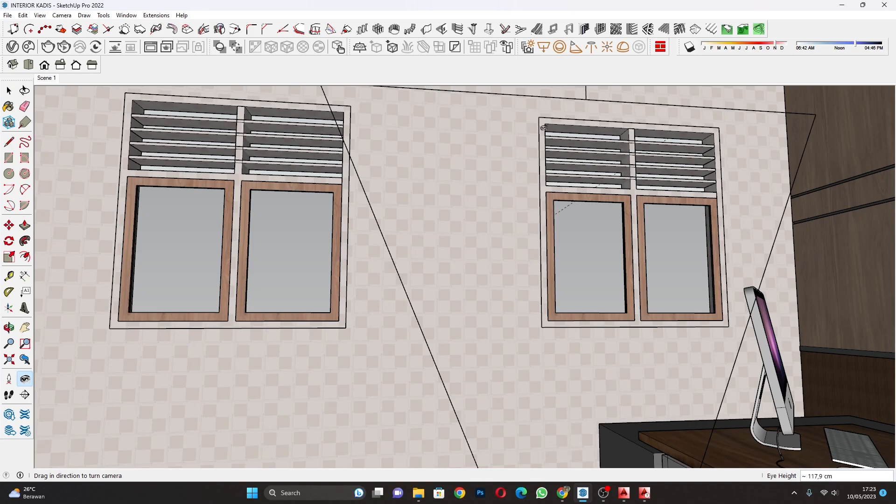
pyautogui.moveTo(577, 234); pyautogui.dragTo(567, 355)
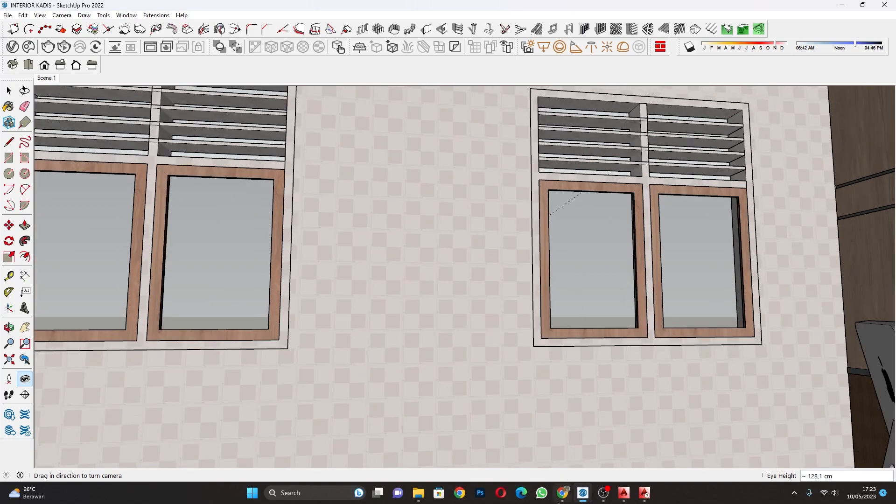
# Switch to Chrome and search Google for "roller blinds".
pyautogui.click(562, 493)
pyautogui.click(405, 180)
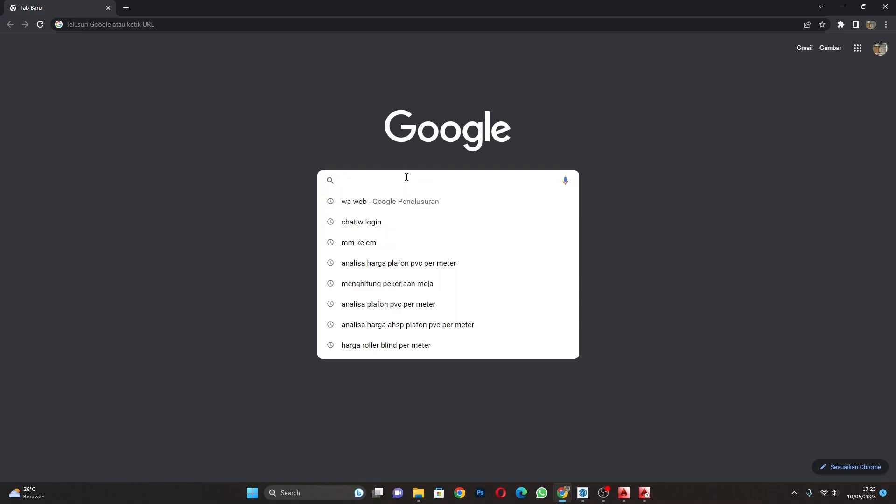
pyautogui.write('rol')
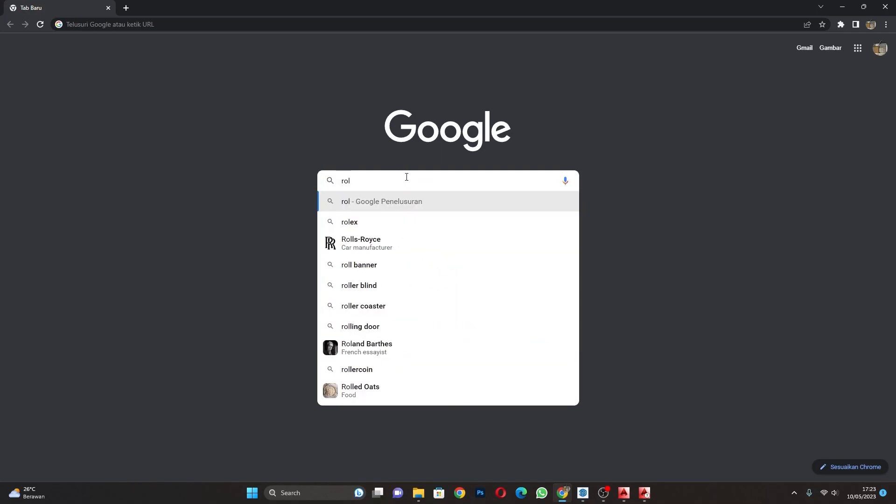
pyautogui.write('e')
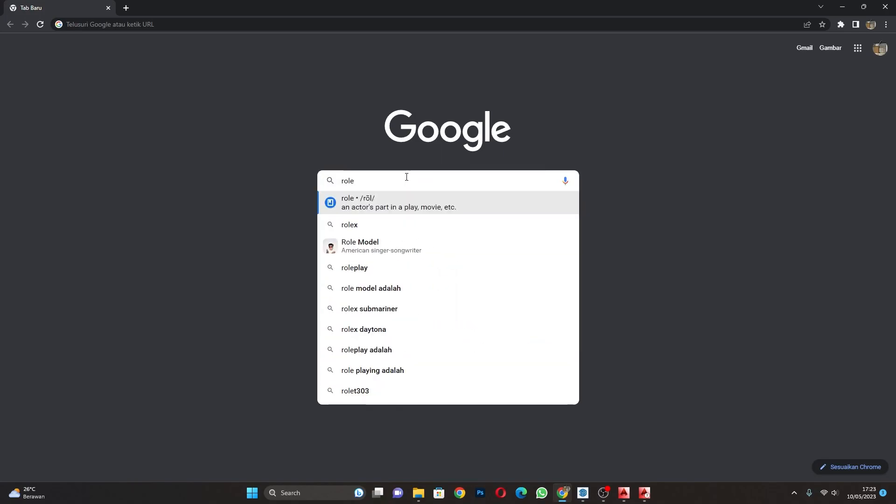
pyautogui.write('r')
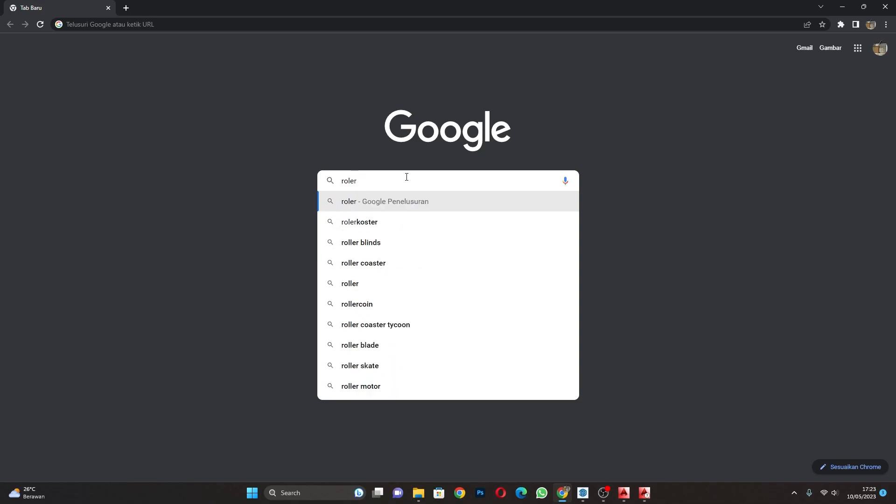
pyautogui.click(369, 242)
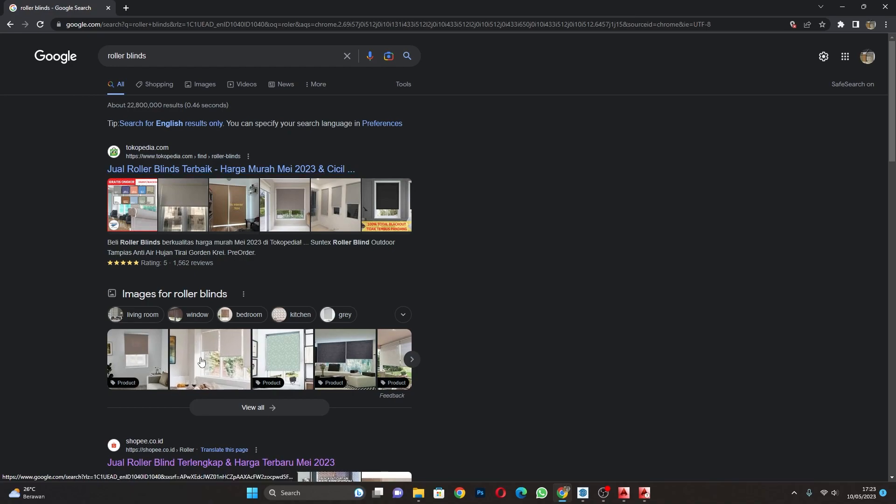
# Open the Delux Blinds article "Roller Blinds Versus Curtains" from its image result and review the blind and curtain photos.
pyautogui.click(215, 364)
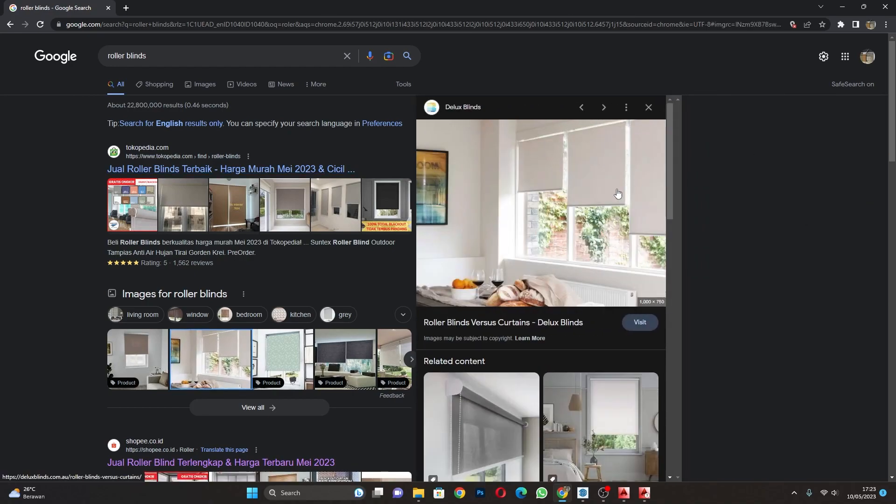
pyautogui.click(555, 170)
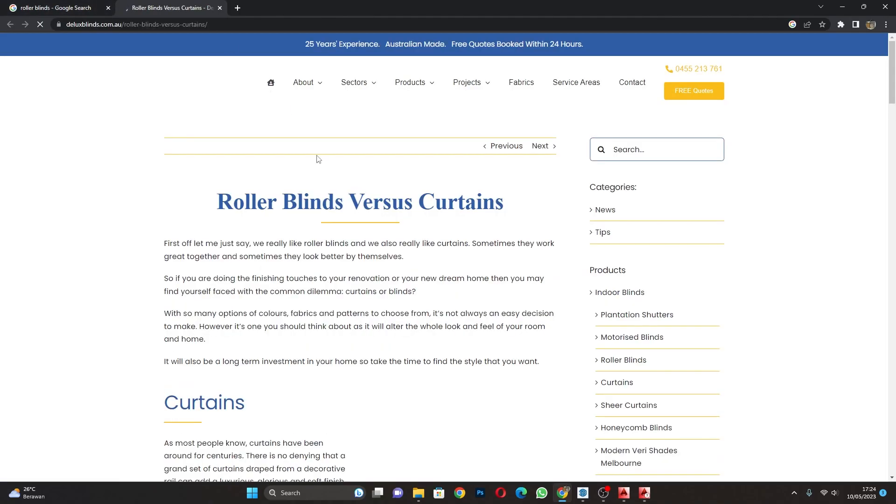
pyautogui.scroll(-6, 343, 212)
pyautogui.scroll(-20, 343, 212)
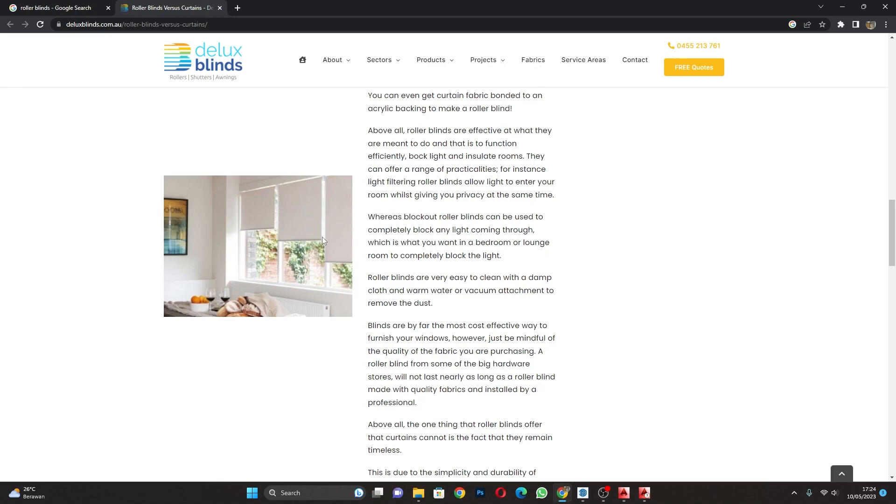
pyautogui.scroll(-8, 322, 240)
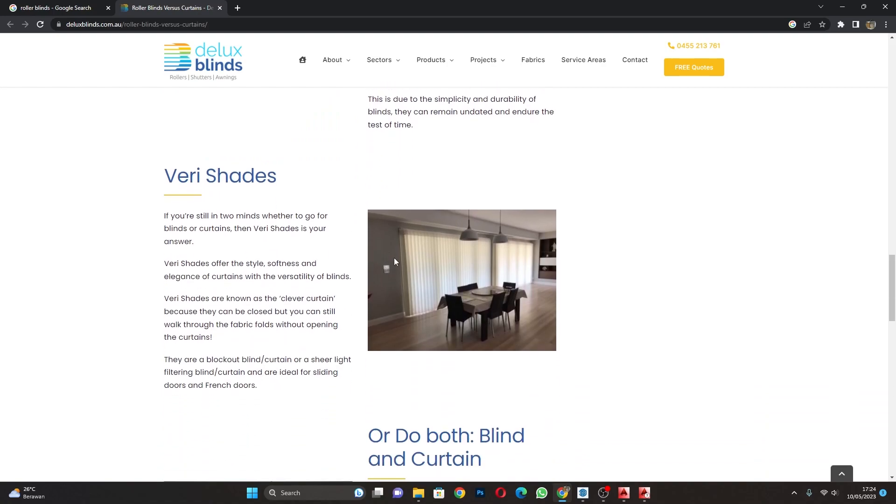
pyautogui.scroll(-7, 452, 270)
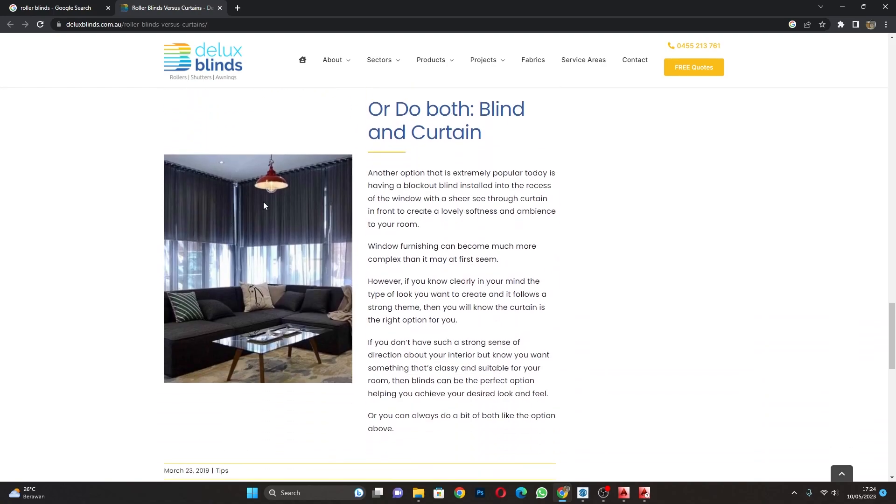
pyautogui.scroll(-7, 271, 219)
pyautogui.scroll(8, 663, 477)
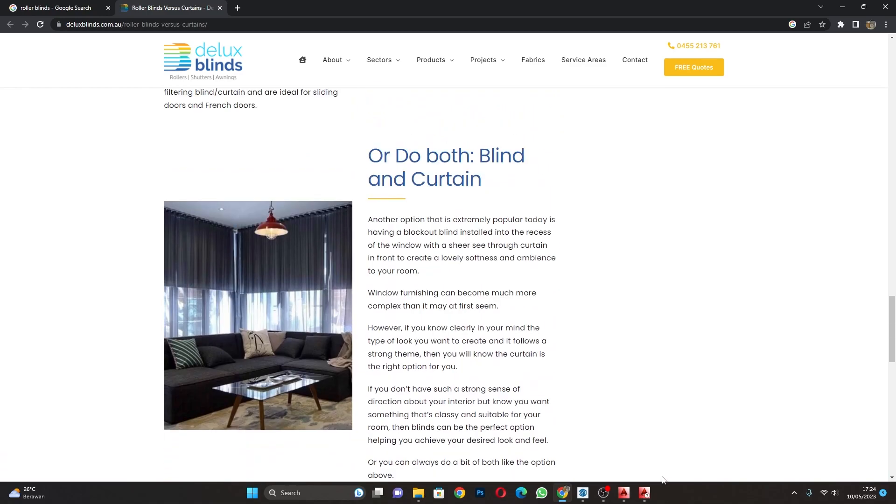
# Return to SketchUp and look at the dark panelled door and the white door beside it.
pyautogui.click(582, 493)
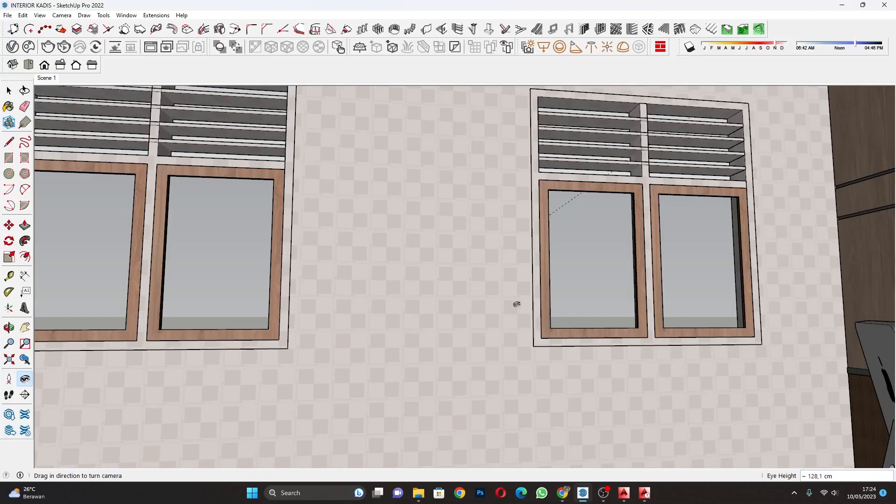
pyautogui.moveTo(516, 304)
pyautogui.mouseDown()
pyautogui.moveTo(358, 300)
pyautogui.moveTo(281, 370)
pyautogui.moveTo(488, 365)
pyautogui.moveTo(507, 291)
pyautogui.mouseUp()
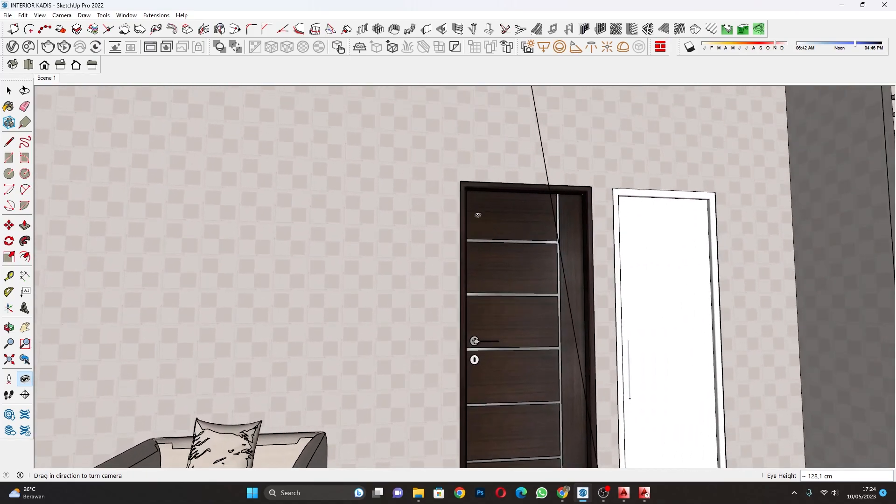
pyautogui.moveTo(620, 348); pyautogui.dragTo(532, 191)
pyautogui.moveTo(570, 253); pyautogui.dragTo(593, 160)
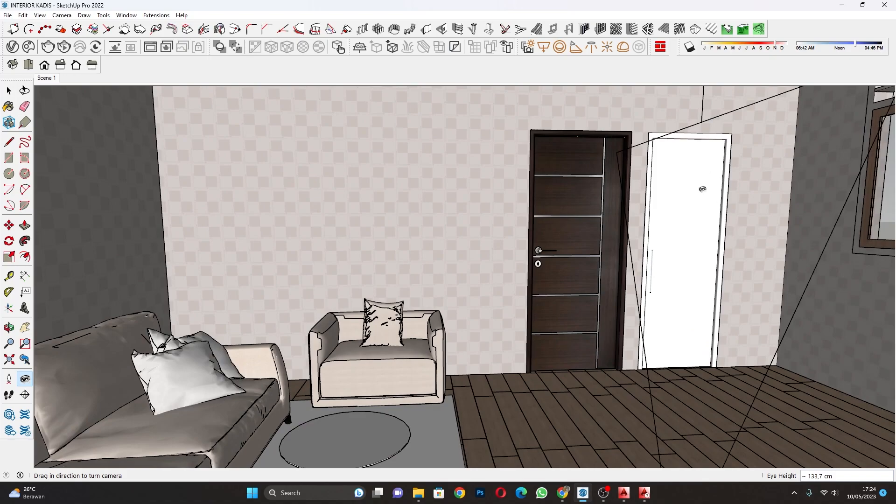
# Examine the wood plank flooring around the rug, sofa and desk from several angles.
pyautogui.moveTo(631, 327); pyautogui.dragTo(514, 236)
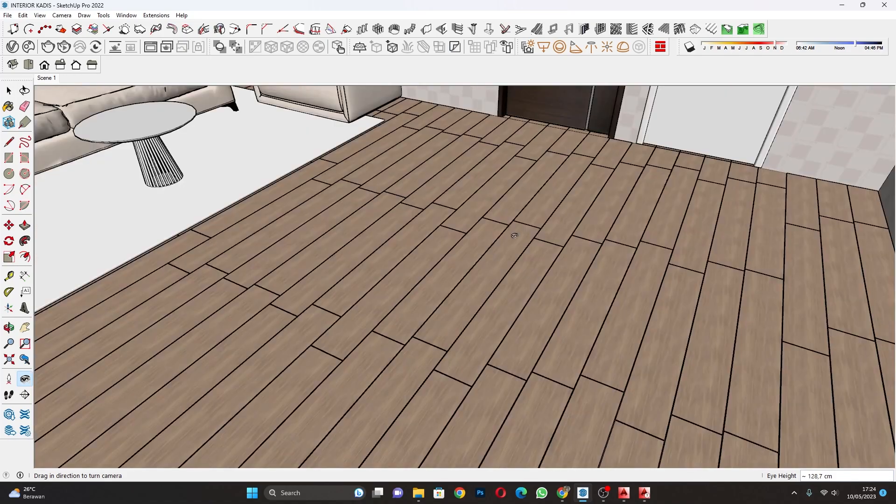
pyautogui.moveTo(419, 227); pyautogui.dragTo(622, 346)
pyautogui.scroll(2, 629, 315)
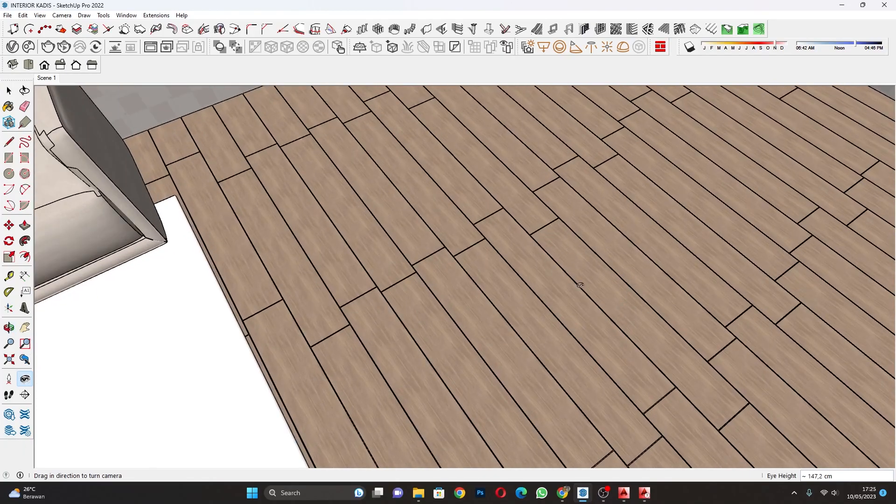
pyautogui.moveTo(580, 285); pyautogui.dragTo(422, 145, button='middle')
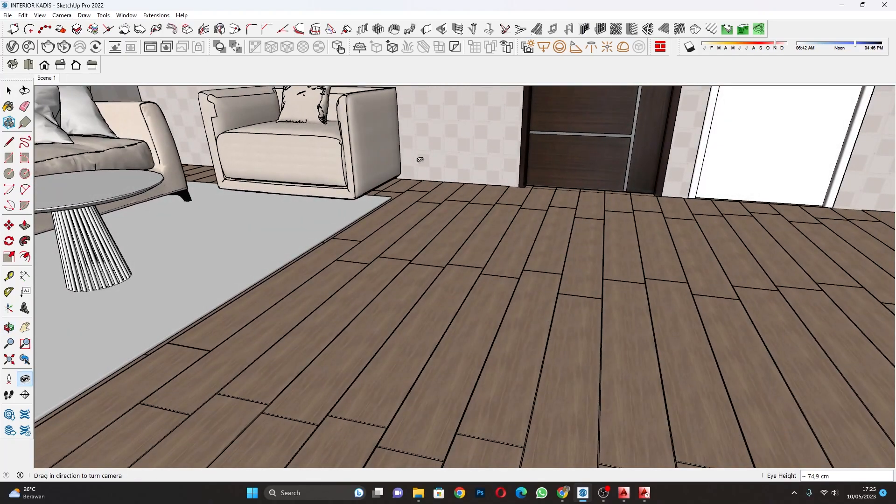
pyautogui.moveTo(495, 289); pyautogui.dragTo(539, 254, button='middle')
pyautogui.moveTo(539, 254); pyautogui.dragTo(610, 316)
pyautogui.moveTo(610, 316); pyautogui.dragTo(408, 312, button='middle')
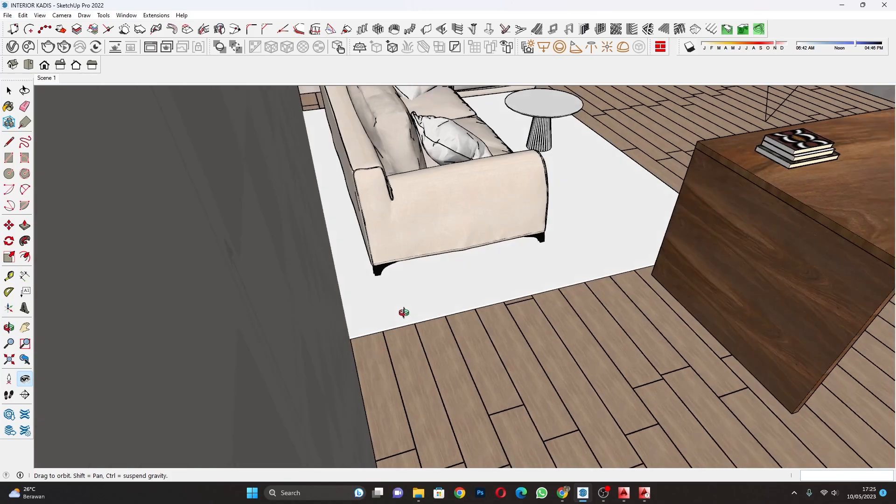
# Move outside the room and inspect the separate dimensioned wood wall panels placed beside the building model.
pyautogui.moveTo(407, 312); pyautogui.dragTo(566, 251)
pyautogui.scroll(-6, 566, 251)
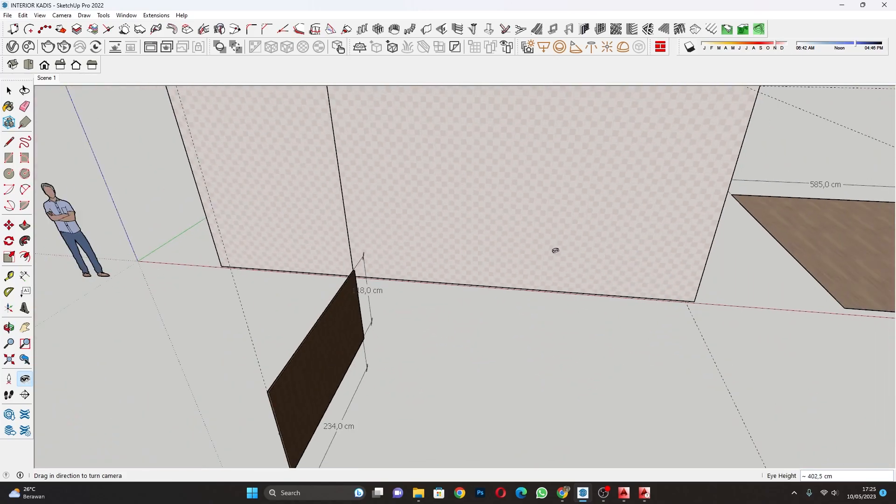
pyautogui.moveTo(553, 250); pyautogui.dragTo(606, 286, button='middle')
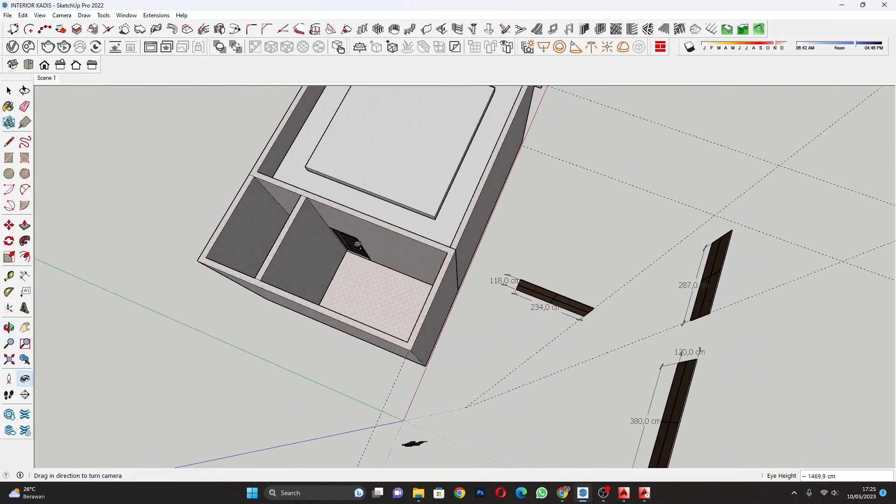
pyautogui.moveTo(472, 289); pyautogui.dragTo(629, 191, button='middle')
pyautogui.scroll(3, 629, 191)
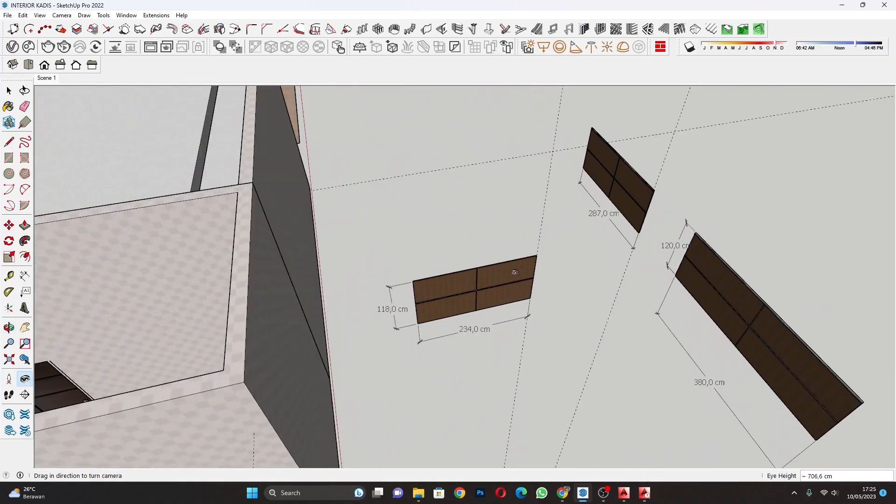
pyautogui.scroll(4, 506, 300)
pyautogui.scroll(-7, 518, 319)
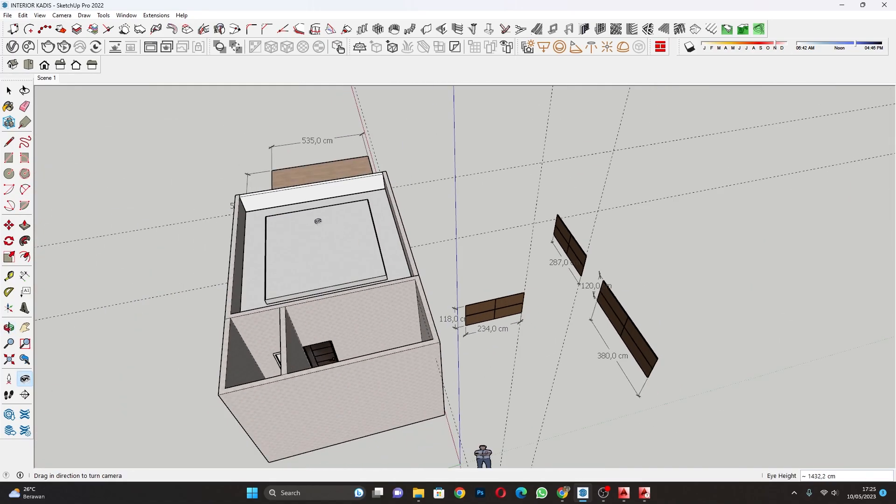
pyautogui.scroll(4, 486, 295)
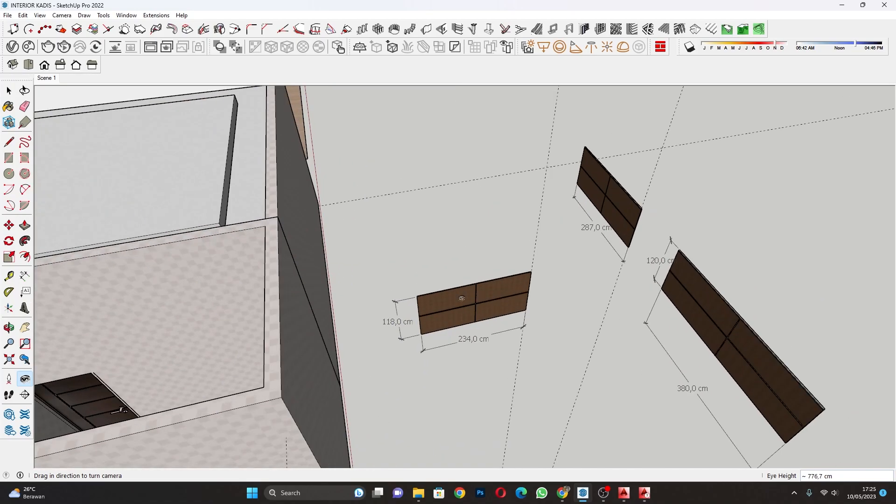
# Examine the three detached wood wall panels and their dimensions beside the building model from closer and farther viewpoints.
pyautogui.scroll(-3, 536, 261)
pyautogui.scroll(7, 432, 251)
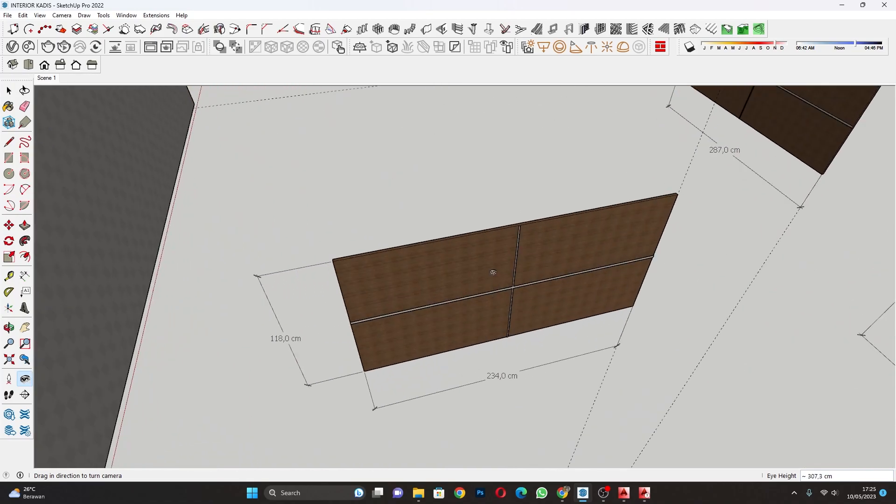
pyautogui.scroll(-9, 432, 252)
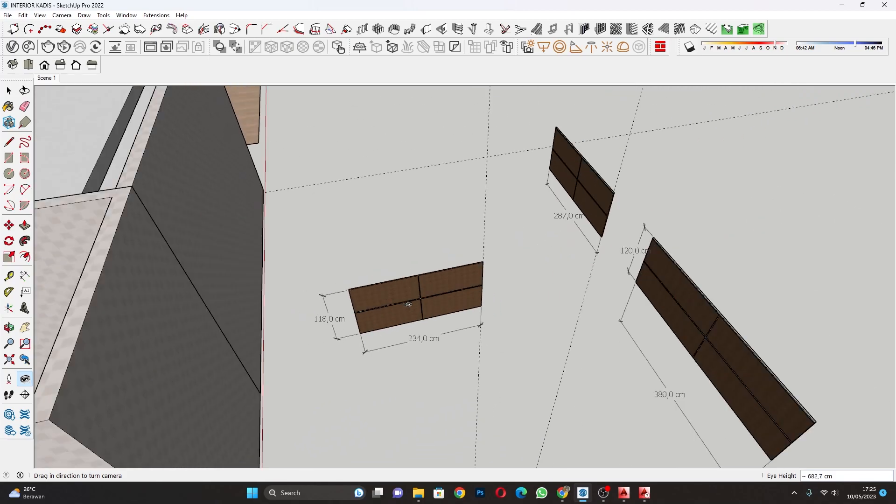
pyautogui.moveTo(440, 315); pyautogui.dragTo(294, 193, button='middle')
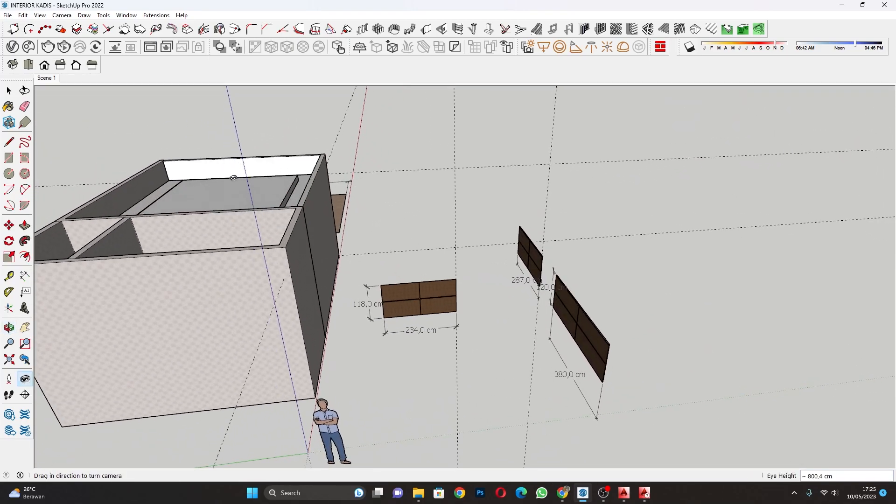
pyautogui.scroll(5, 447, 275)
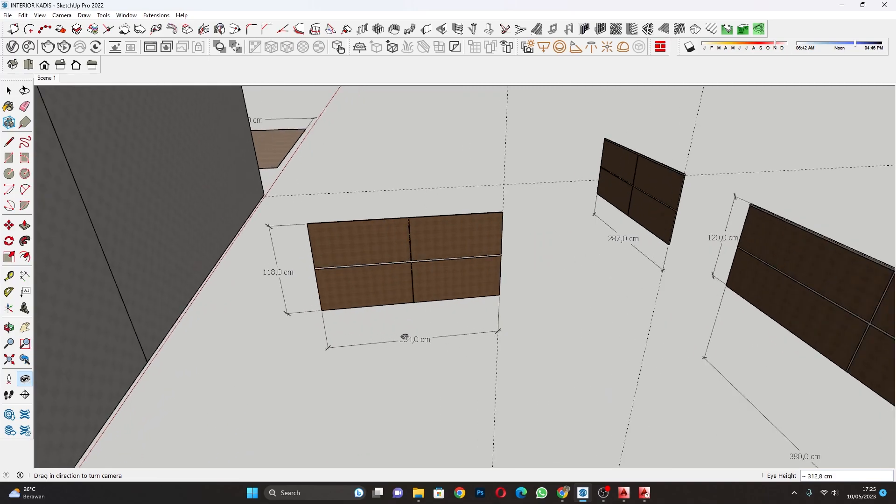
pyautogui.scroll(-5, 523, 294)
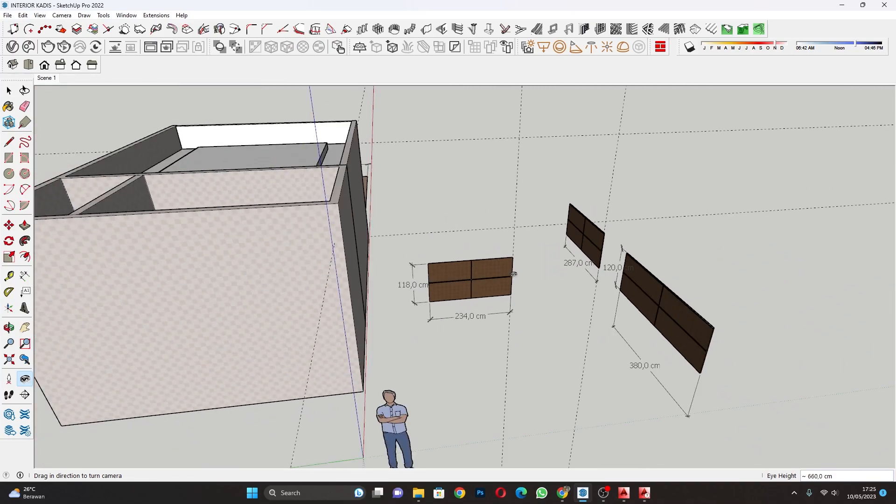
pyautogui.moveTo(317, 160); pyautogui.dragTo(567, 354, button='middle')
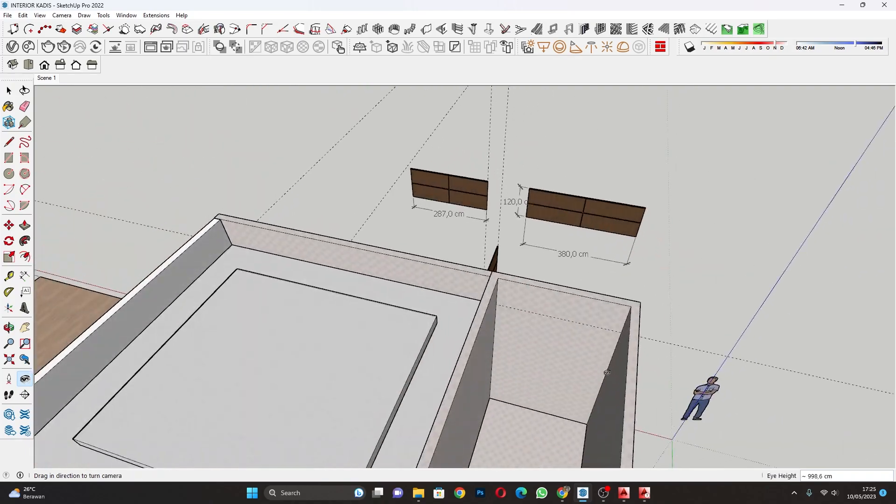
pyautogui.moveTo(512, 257); pyautogui.dragTo(490, 244, button='middle')
pyautogui.moveTo(690, 278); pyautogui.dragTo(529, 281, button='middle')
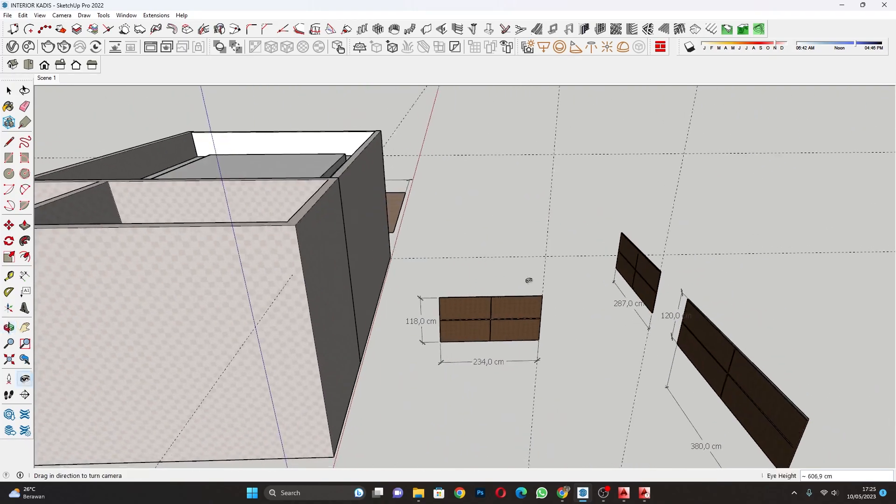
pyautogui.scroll(3, 634, 242)
pyautogui.scroll(-5, 634, 242)
pyautogui.moveTo(634, 242); pyautogui.dragTo(562, 298, button='middle')
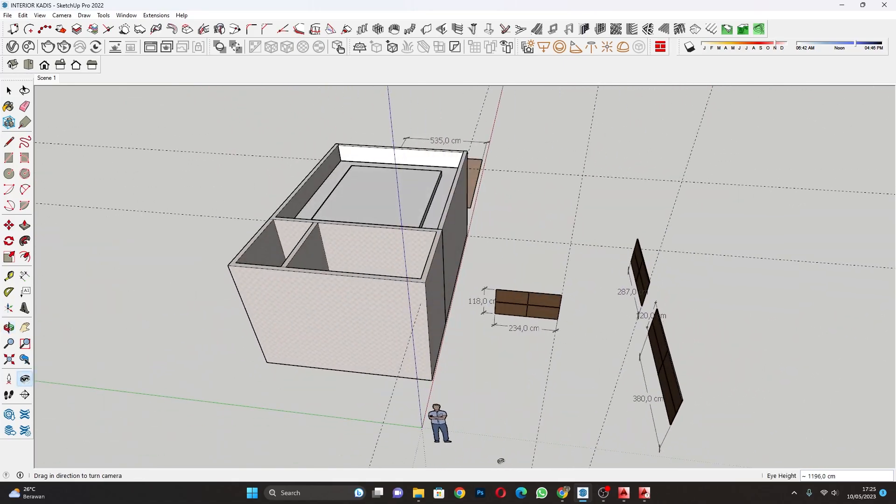
# Open the Excel workbook "volume" from the JASTRA PROJEK folder in File Explorer and bring it to the front.
pyautogui.click(424, 498)
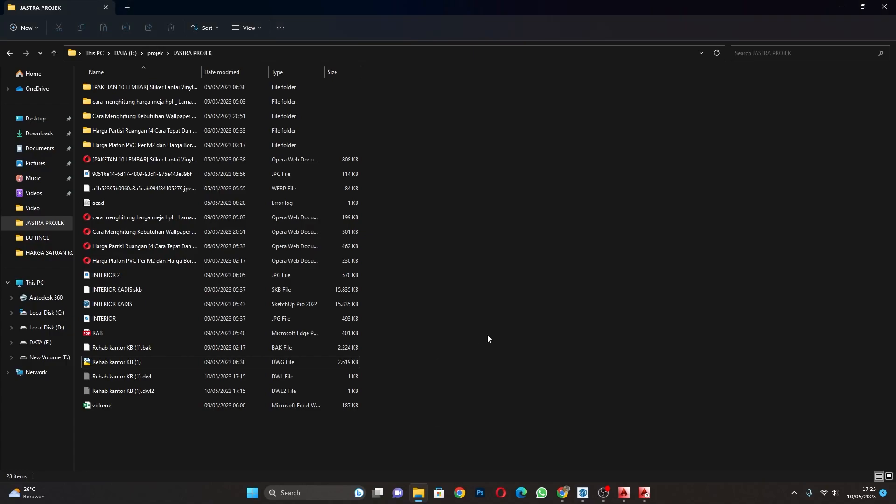
pyautogui.doubleClick(112, 406)
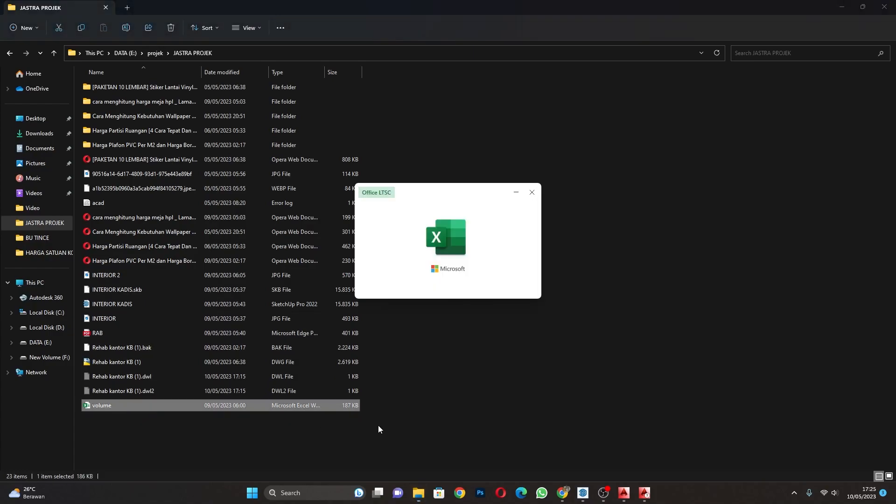
pyautogui.click(582, 492)
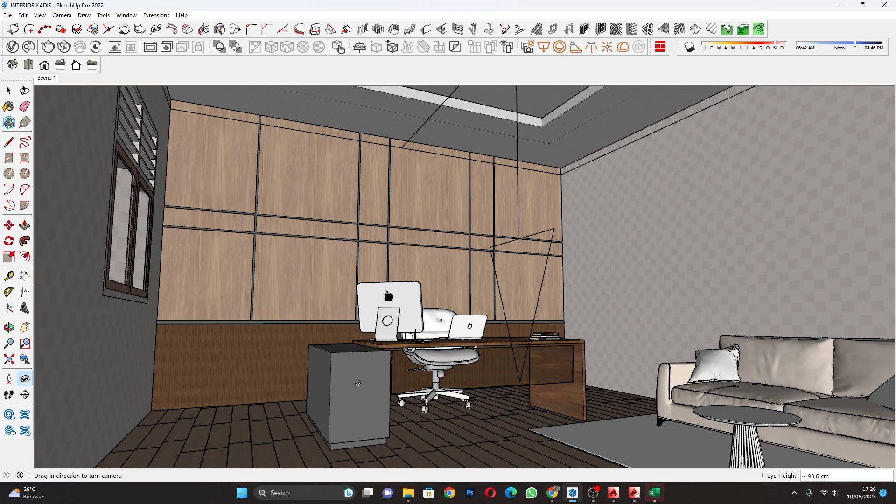
pyautogui.click(655, 493)
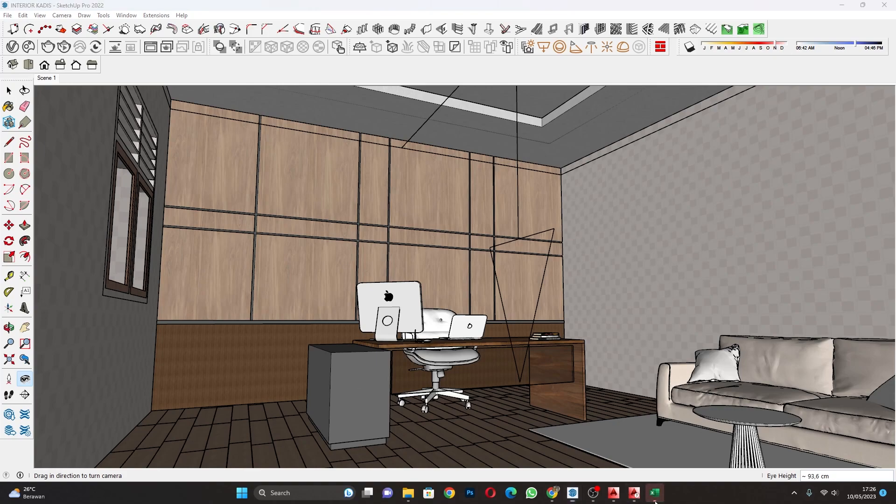
pyautogui.click(600, 232)
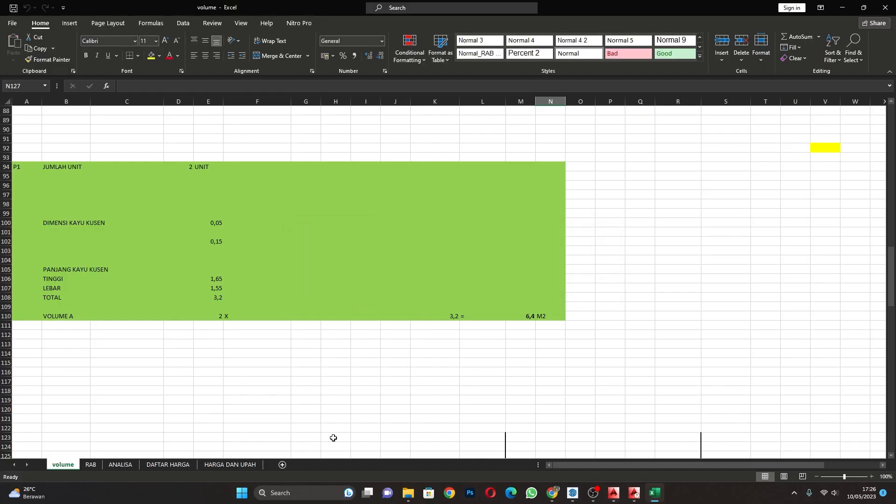
# Display the workbook's RAB sheet and read through the cost plan's work items, volumes and unit prices.
pyautogui.click(90, 464)
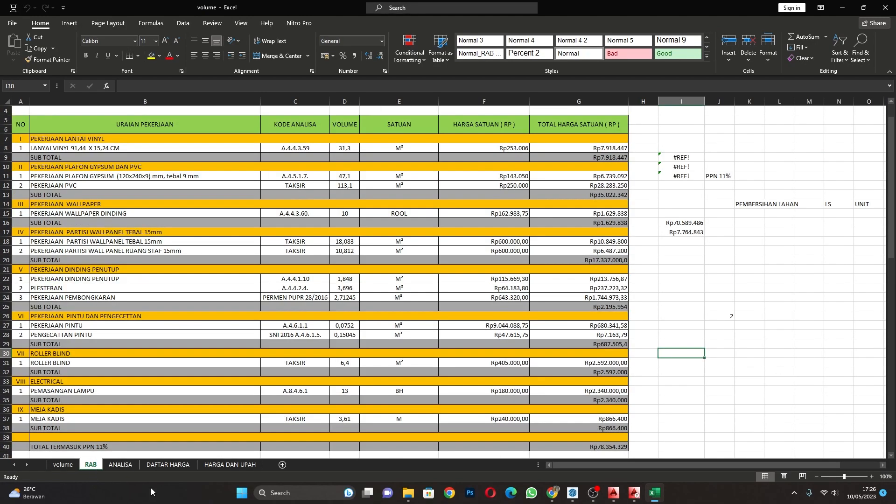
pyautogui.scroll(2, 25, 228)
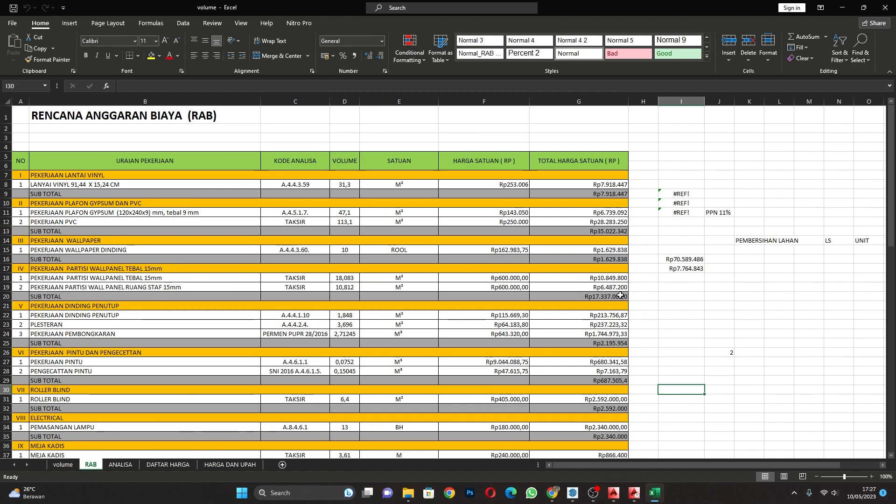
pyautogui.scroll(-1, 594, 287)
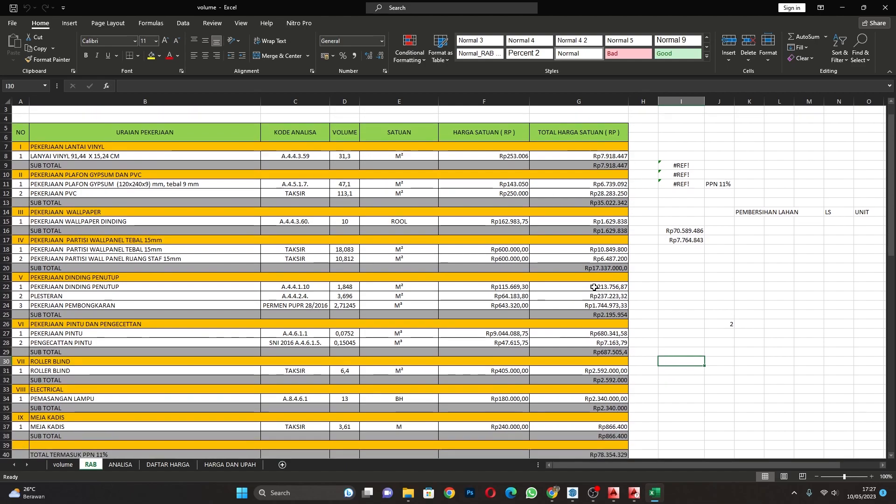
pyautogui.scroll(-1, 594, 287)
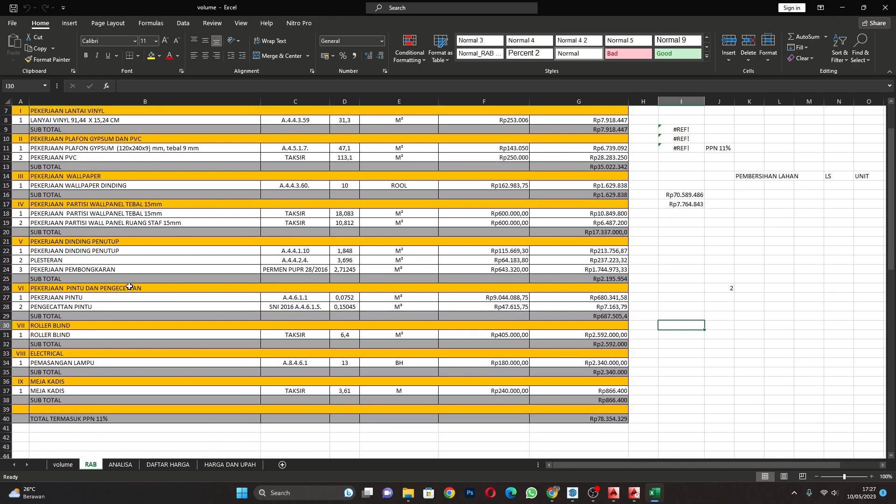
# Switch to SketchUp and look at the wallpapered wall behind the sofa.
pyautogui.click(572, 493)
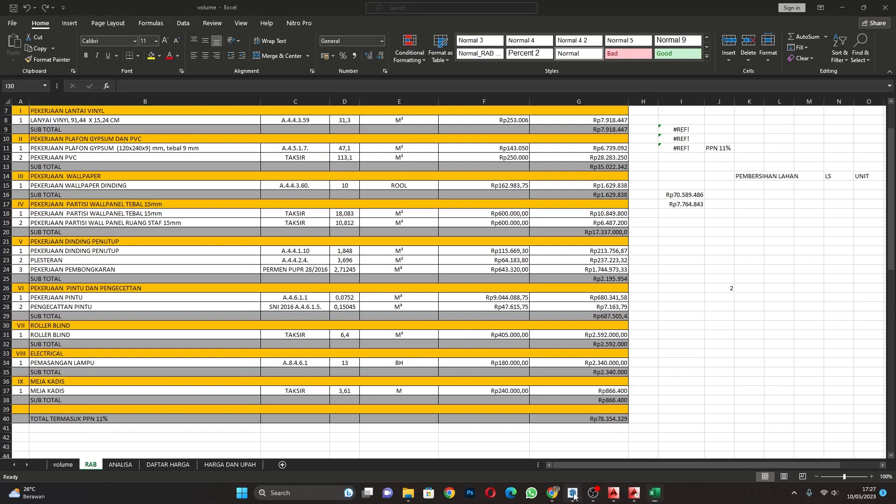
pyautogui.moveTo(548, 301); pyautogui.dragTo(292, 267, button='middle')
pyautogui.moveTo(371, 217); pyautogui.dragTo(388, 306)
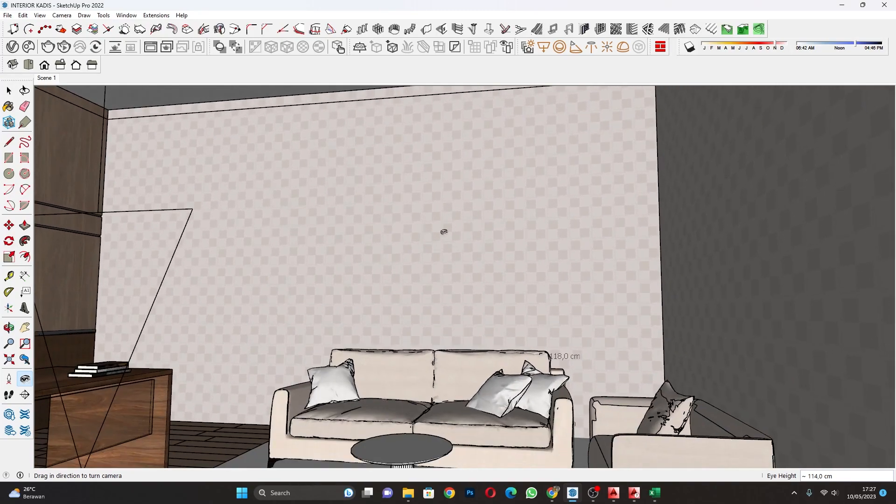
# Return to the RAB sheet in Excel and review the cost items from vinyl flooring down to the total including 11% PPN.
pyautogui.click(578, 493)
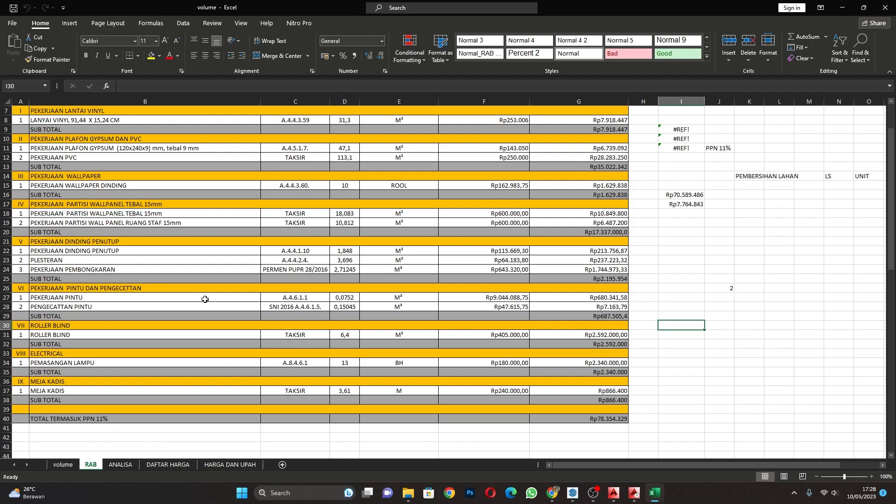
pyautogui.scroll(-1, 49, 336)
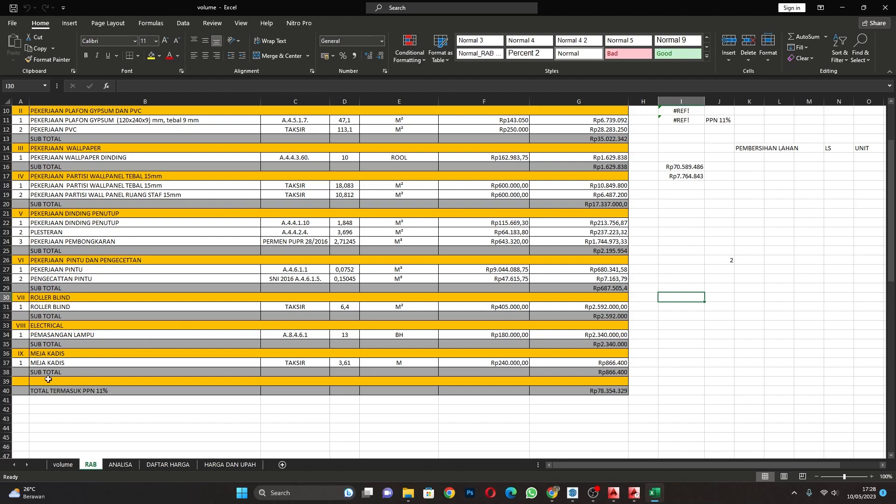
pyautogui.scroll(-2, 455, 385)
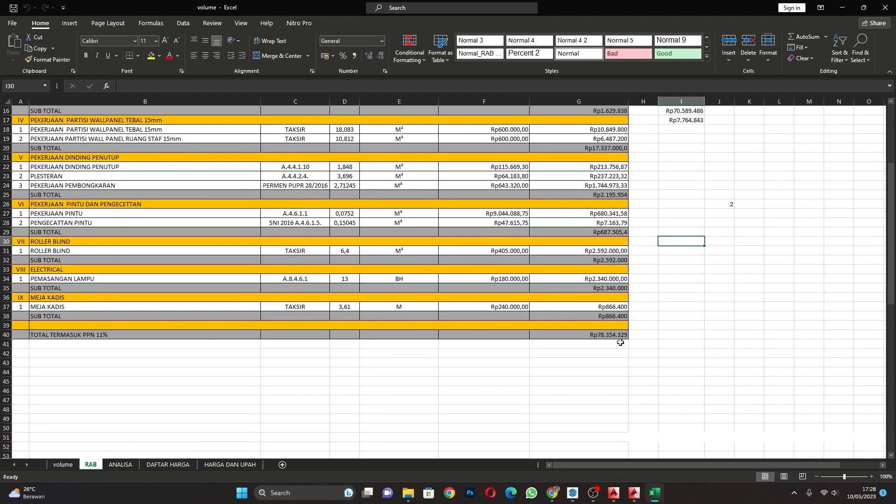
pyautogui.scroll(4, 625, 341)
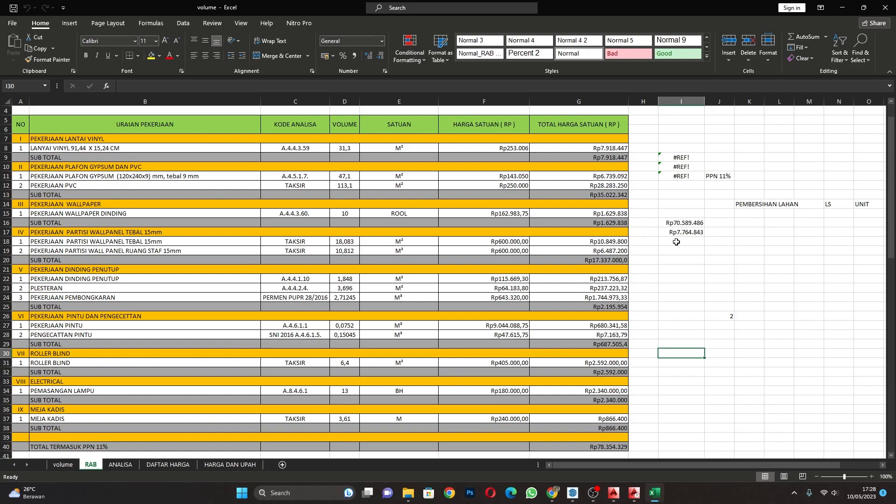
pyautogui.scroll(-4, 662, 222)
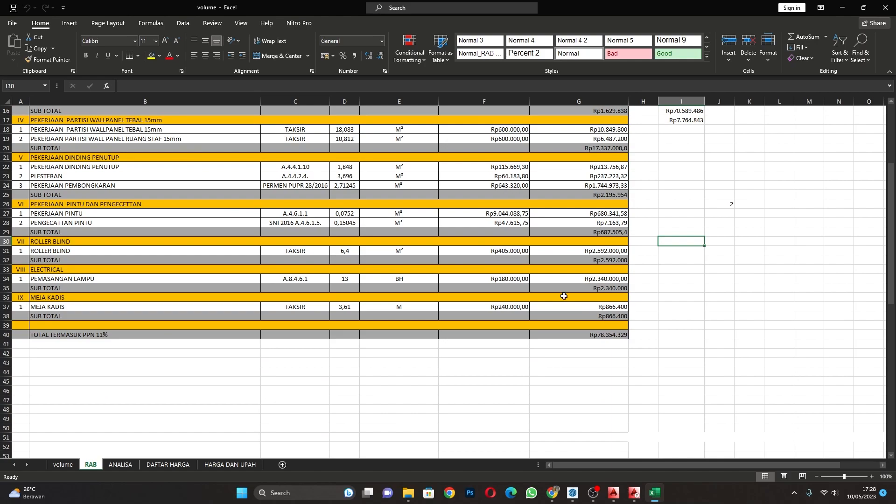
pyautogui.scroll(5, 563, 295)
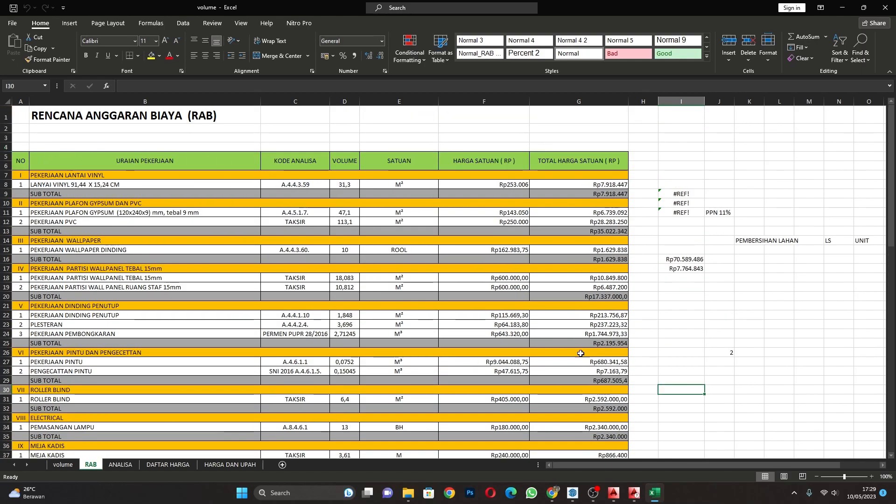
pyautogui.scroll(-3, 497, 319)
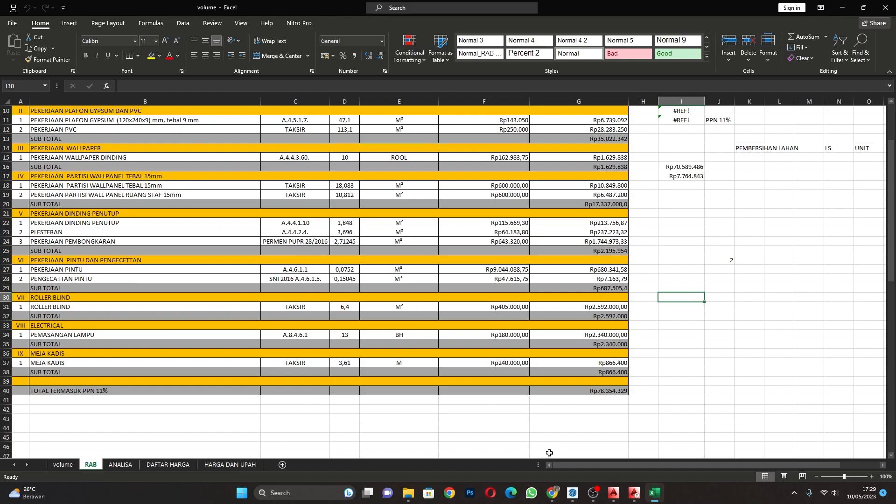
# Switch to SketchUp and look around the sofa area, the desk and the window beside the wood-panelled wall.
pyautogui.click(572, 494)
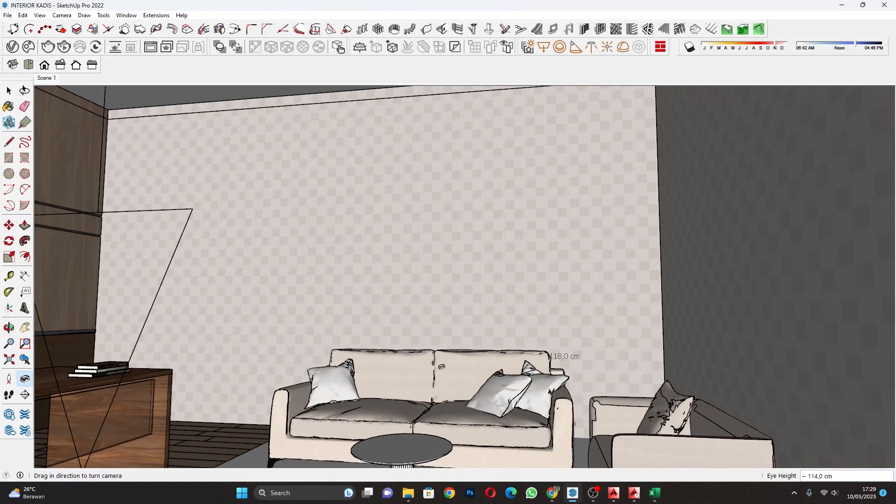
pyautogui.moveTo(638, 219); pyautogui.dragTo(564, 262)
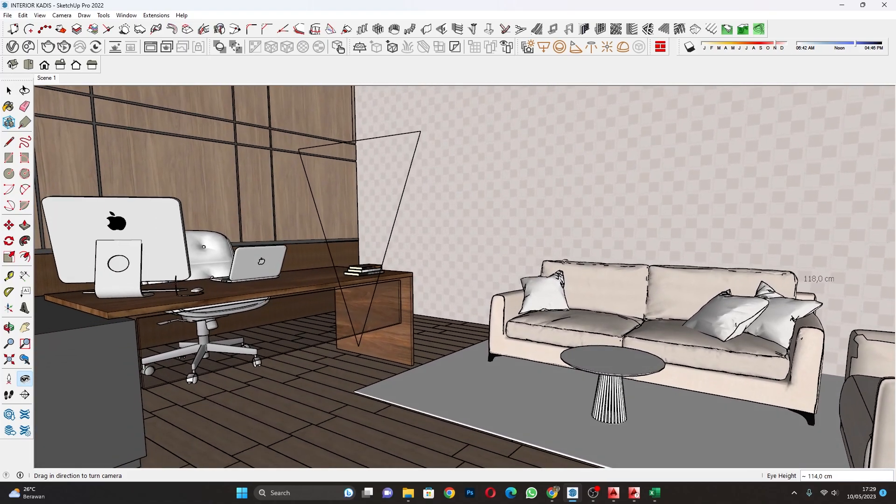
pyautogui.moveTo(607, 306); pyautogui.dragTo(464, 320)
pyautogui.moveTo(464, 320); pyautogui.dragTo(426, 253, button='middle')
pyautogui.moveTo(425, 253); pyautogui.dragTo(418, 273)
pyautogui.scroll(2, 417, 273)
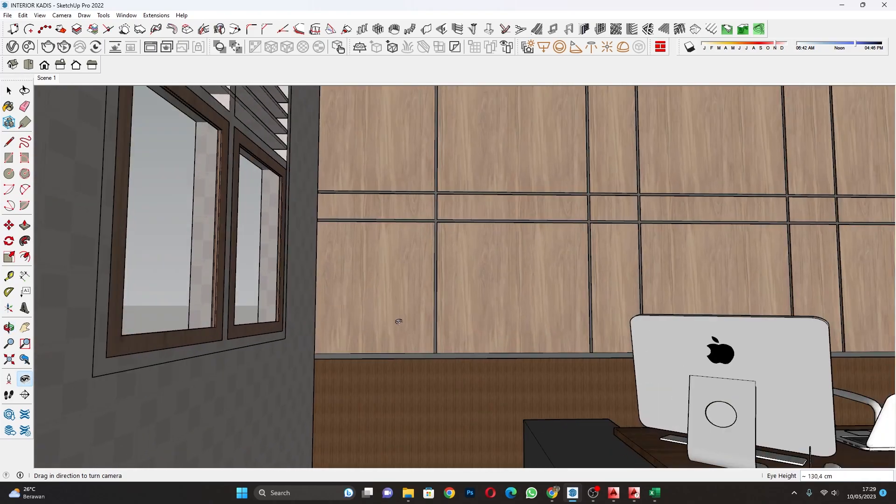
pyautogui.scroll(-3, 378, 281)
# Examine the wood-panelled wall behind the desk together with the adjoining wallpapered wall from several angles.
pyautogui.moveTo(355, 255); pyautogui.dragTo(330, 165)
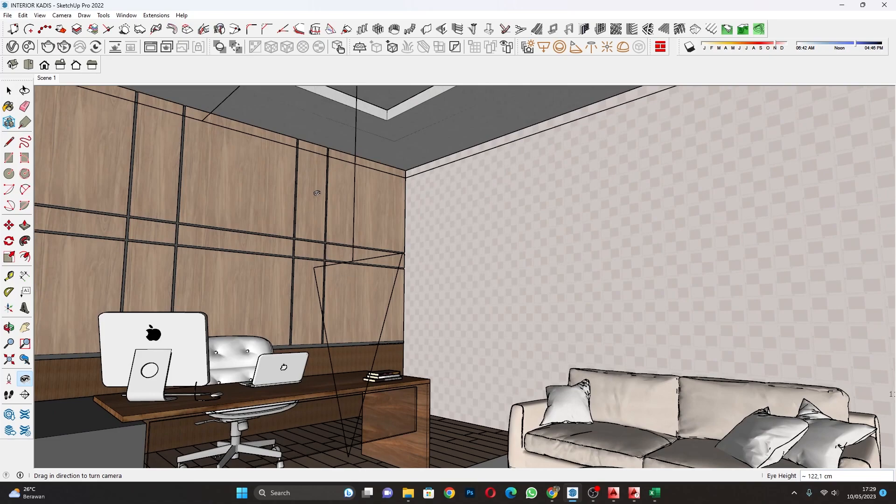
pyautogui.moveTo(416, 220); pyautogui.dragTo(351, 202)
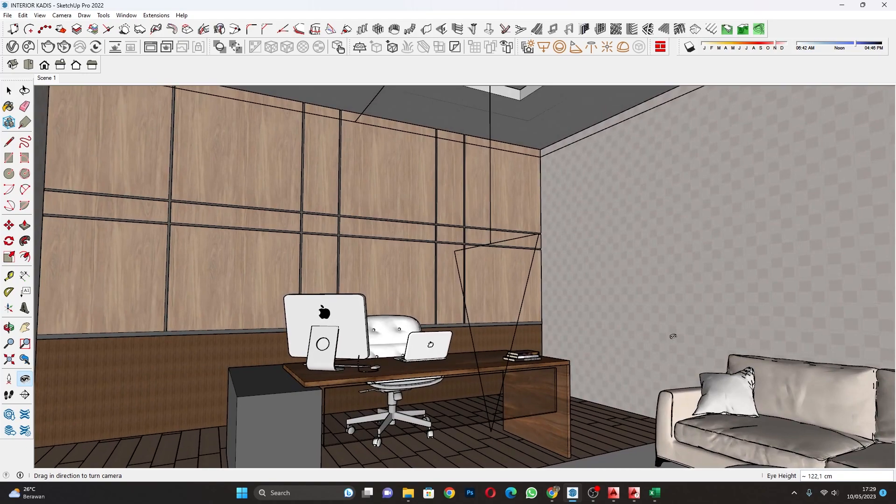
pyautogui.moveTo(666, 211); pyautogui.dragTo(504, 213)
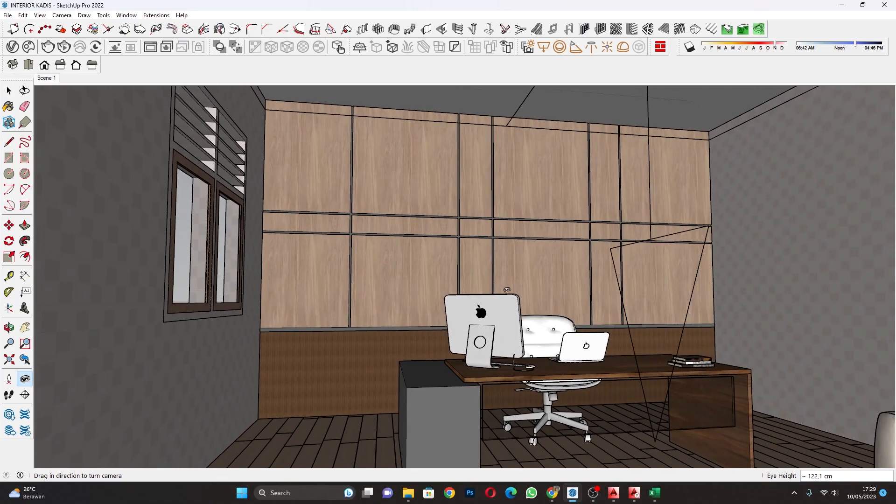
pyautogui.scroll(4, 401, 323)
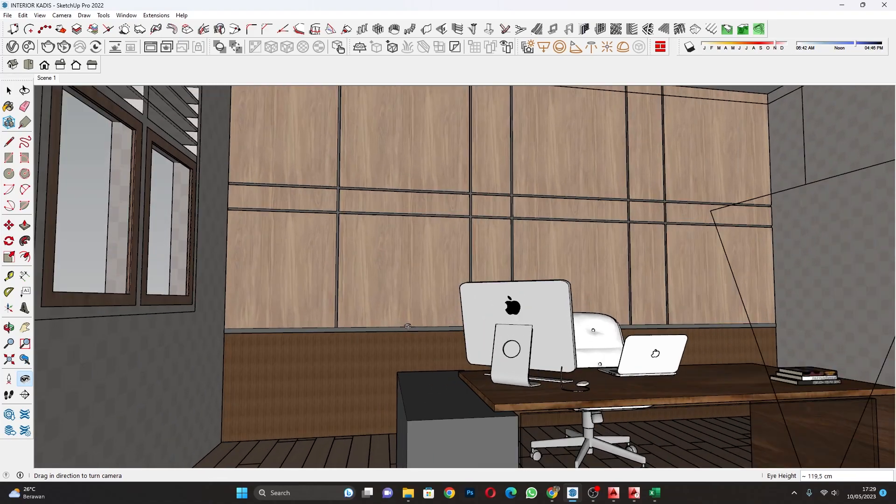
pyautogui.scroll(-4, 414, 324)
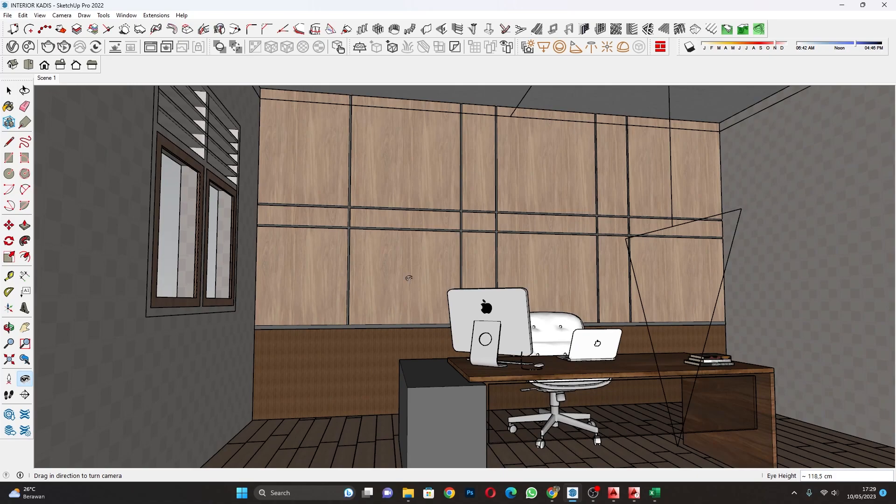
pyautogui.moveTo(409, 278); pyautogui.dragTo(579, 262)
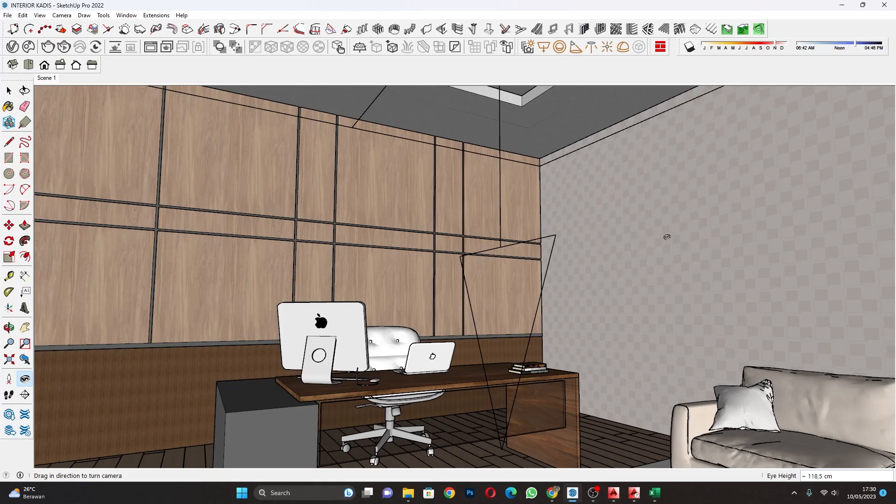
# Examine the full width of the wood-panelled wall, from its corner with the wallpapered wall across to the window.
pyautogui.moveTo(665, 236); pyautogui.dragTo(632, 233)
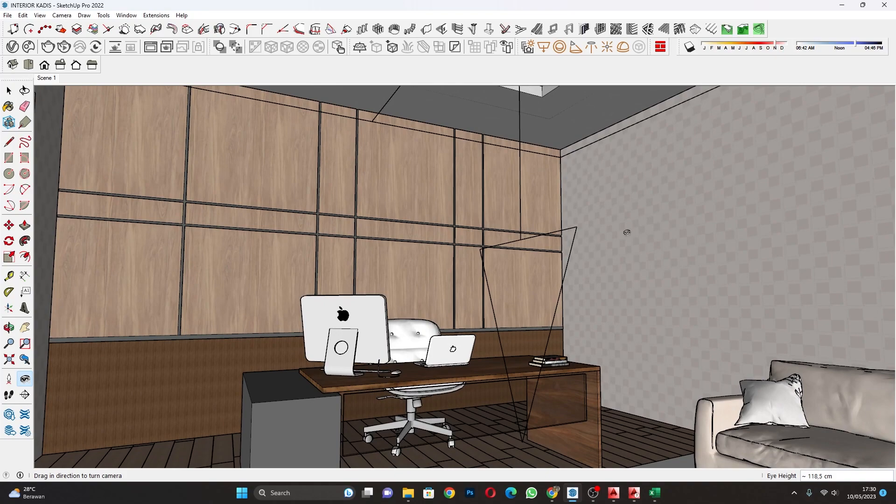
pyautogui.moveTo(652, 228); pyautogui.dragTo(582, 196)
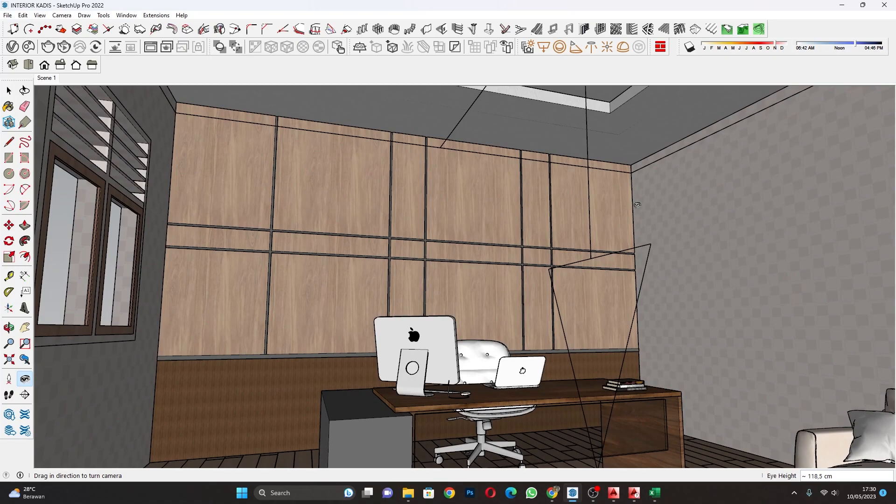
pyautogui.moveTo(685, 199); pyautogui.dragTo(685, 176)
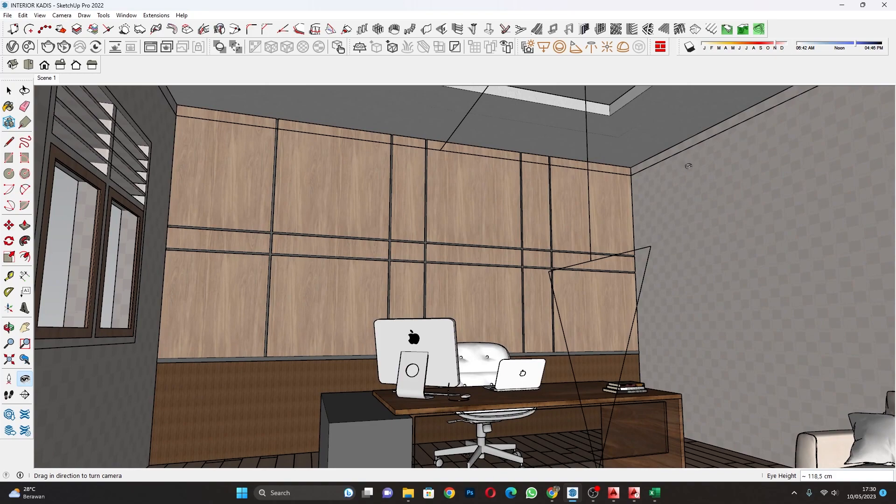
pyautogui.moveTo(545, 177); pyautogui.dragTo(434, 165)
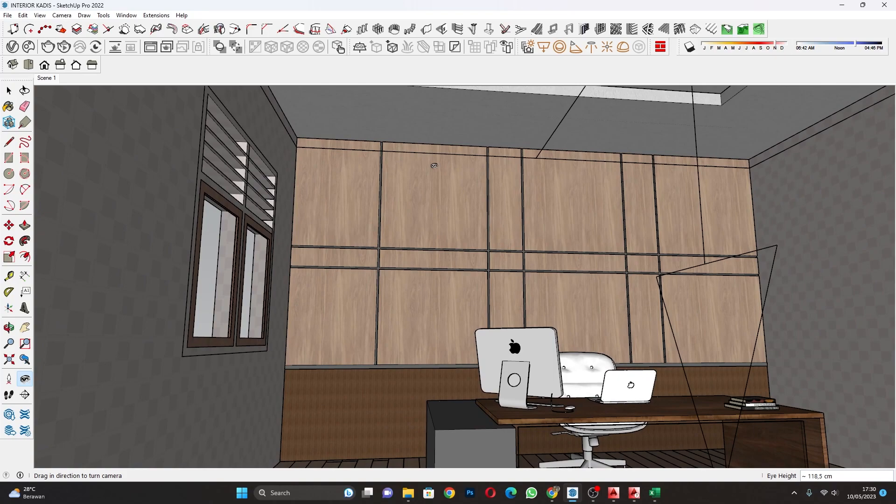
# Examine the wallpapered wall above the sofa, its ceiling trim and its corner with the wood panelling.
pyautogui.moveTo(530, 300); pyautogui.dragTo(625, 238)
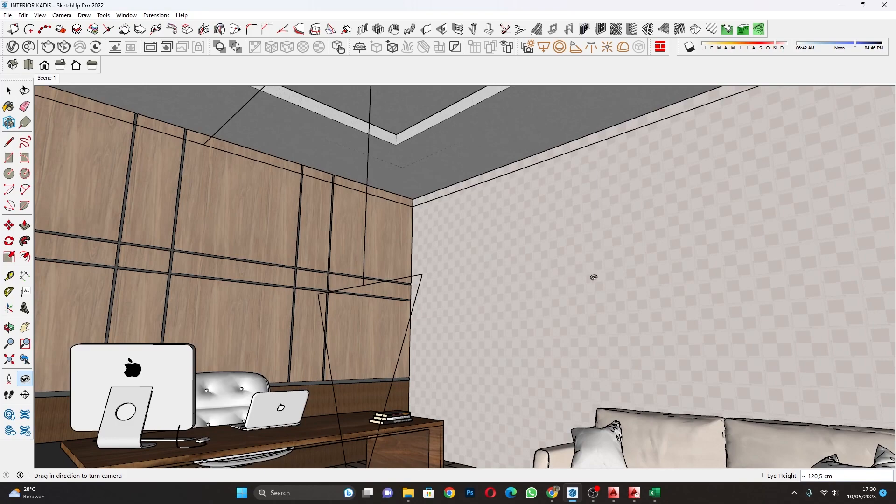
pyautogui.moveTo(594, 277); pyautogui.dragTo(545, 255)
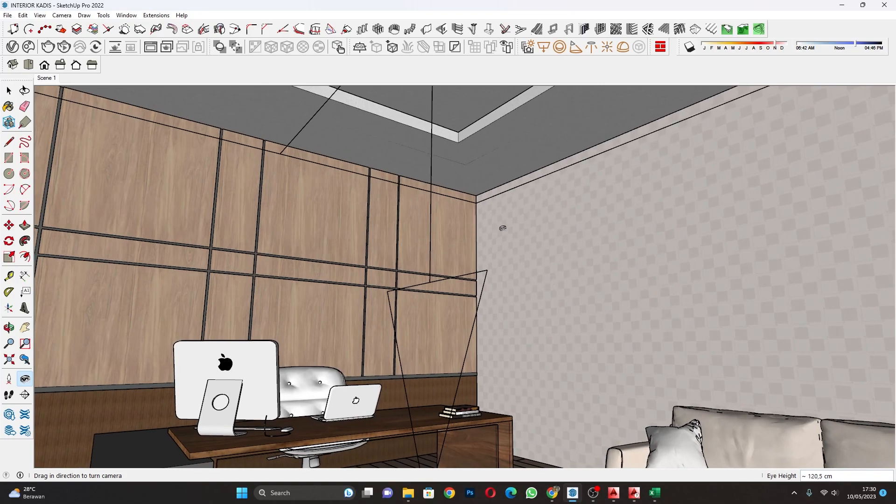
pyautogui.moveTo(614, 289); pyautogui.dragTo(606, 273)
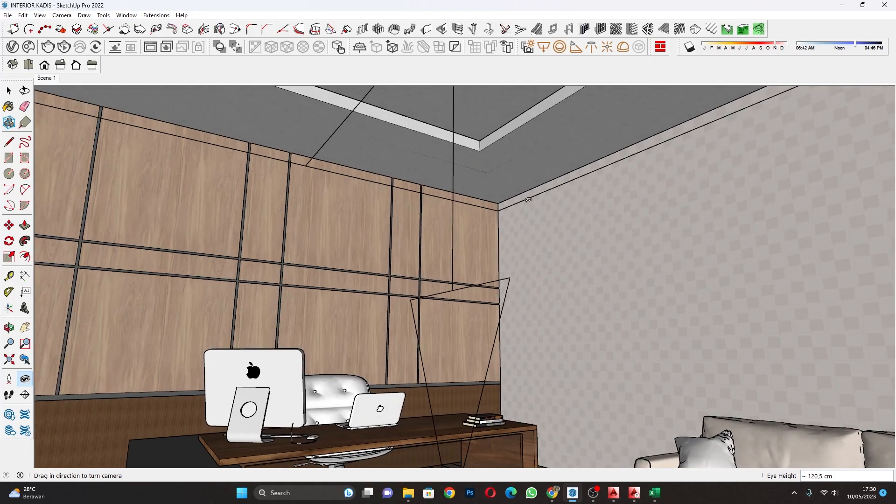
pyautogui.moveTo(528, 202); pyautogui.dragTo(537, 209)
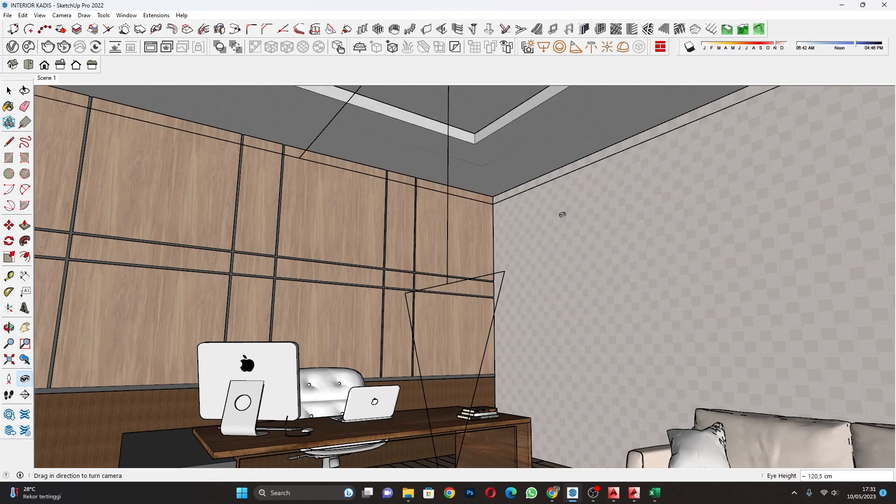
pyautogui.moveTo(568, 213); pyautogui.dragTo(538, 218)
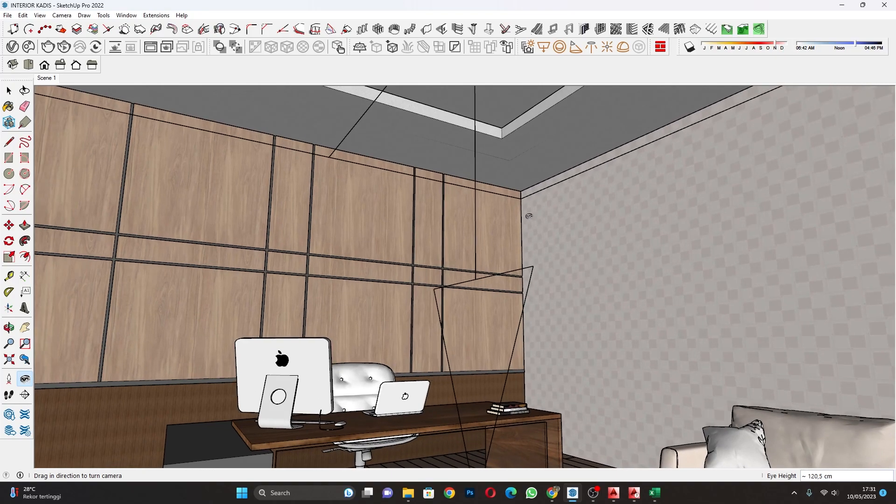
pyautogui.moveTo(529, 215); pyautogui.dragTo(442, 214)
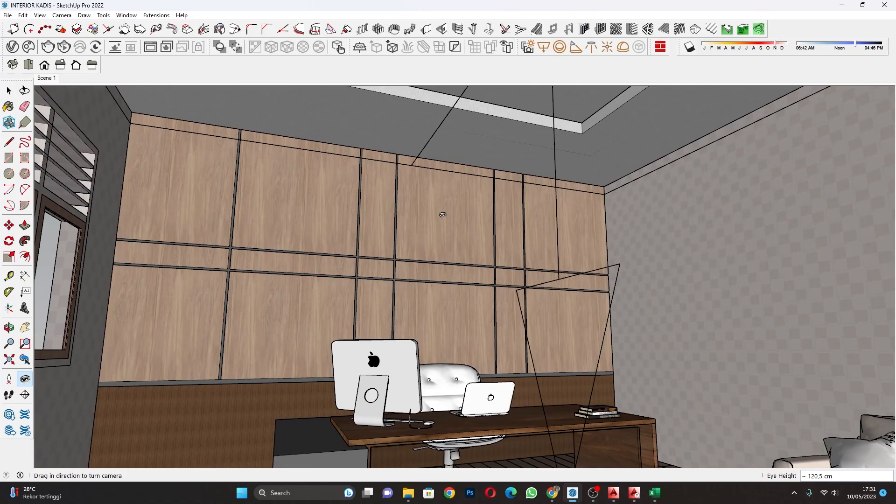
pyautogui.moveTo(616, 220)
pyautogui.mouseDown()
pyautogui.moveTo(559, 226)
pyautogui.moveTo(636, 234)
pyautogui.moveTo(572, 381)
pyautogui.moveTo(716, 124)
pyautogui.moveTo(657, 200)
pyautogui.moveTo(618, 227)
pyautogui.mouseUp()
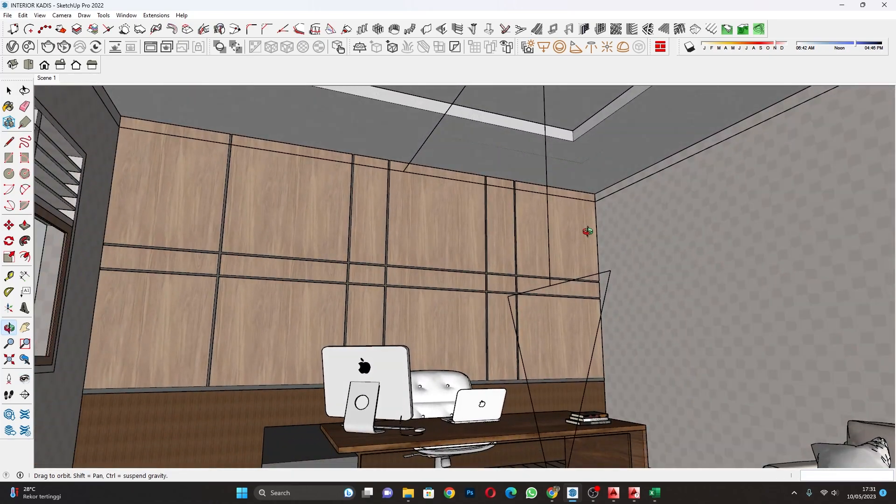
# Walk back from the desk and inspect the wood-panelled wall together with the recessed ceiling above it.
pyautogui.moveTo(586, 231)
pyautogui.mouseDown(button='middle')
pyautogui.moveTo(585, 202)
pyautogui.moveTo(573, 232)
pyautogui.mouseUp(button='middle')
pyautogui.moveTo(574, 232); pyautogui.dragTo(546, 226)
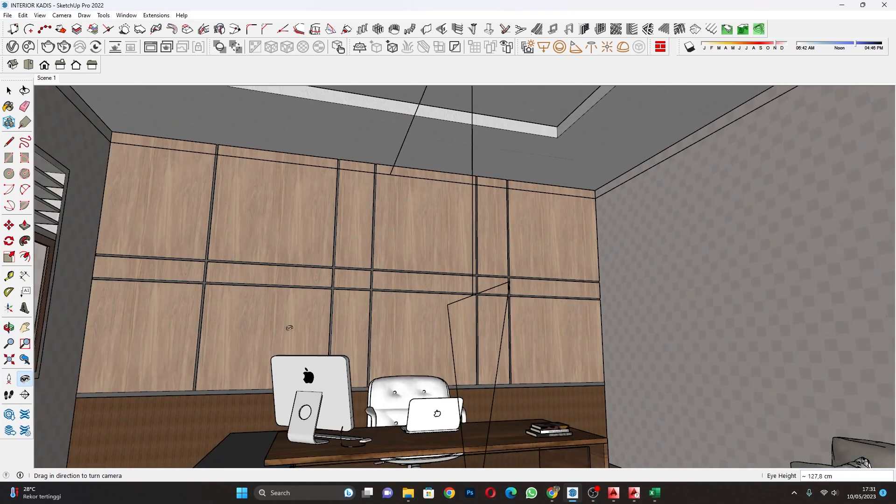
pyautogui.click(8, 396)
pyautogui.moveTo(620, 348); pyautogui.dragTo(602, 385)
pyautogui.moveTo(632, 337); pyautogui.dragTo(605, 368)
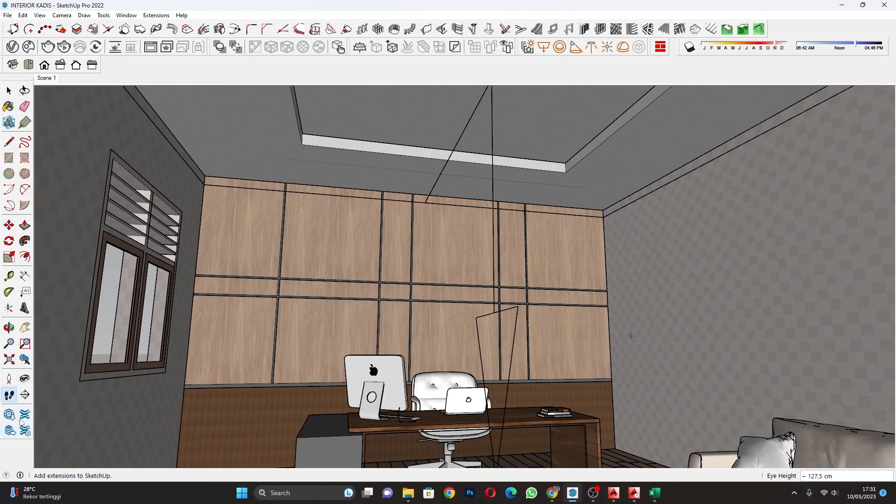
pyautogui.click(25, 379)
pyautogui.moveTo(632, 269); pyautogui.dragTo(471, 290)
pyautogui.scroll(3, 470, 290)
pyautogui.moveTo(415, 299); pyautogui.dragTo(608, 236)
pyautogui.scroll(-3, 632, 272)
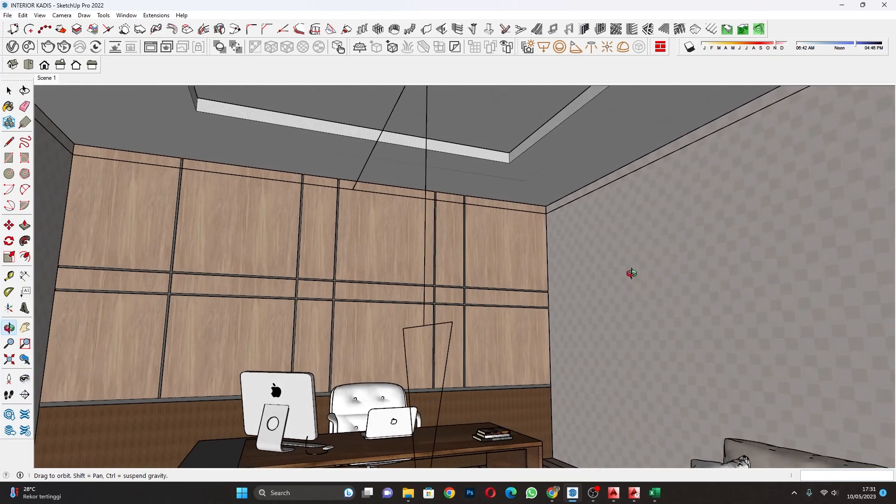
# Walk farther back and view the panelled wall between the window wall and the sofa wall.
pyautogui.click(8, 394)
pyautogui.moveTo(615, 318); pyautogui.dragTo(568, 373)
pyautogui.moveTo(669, 293); pyautogui.dragTo(533, 273)
pyautogui.click(24, 378)
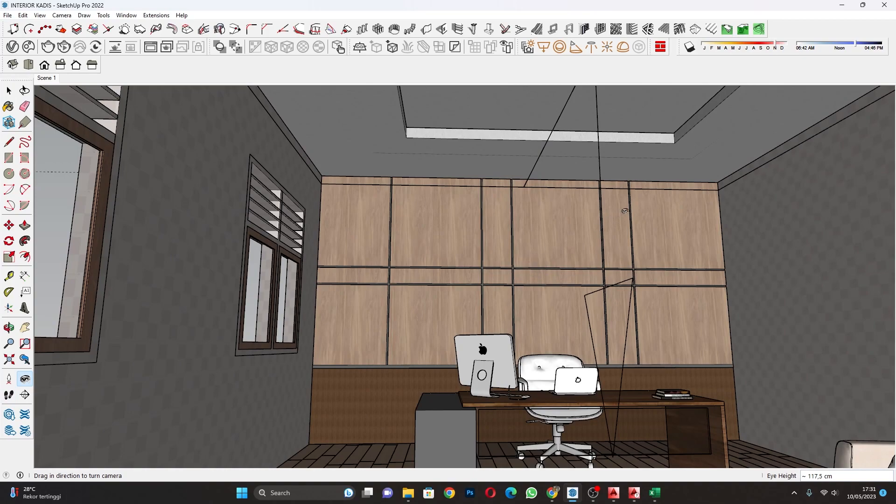
pyautogui.moveTo(692, 218); pyautogui.dragTo(774, 252)
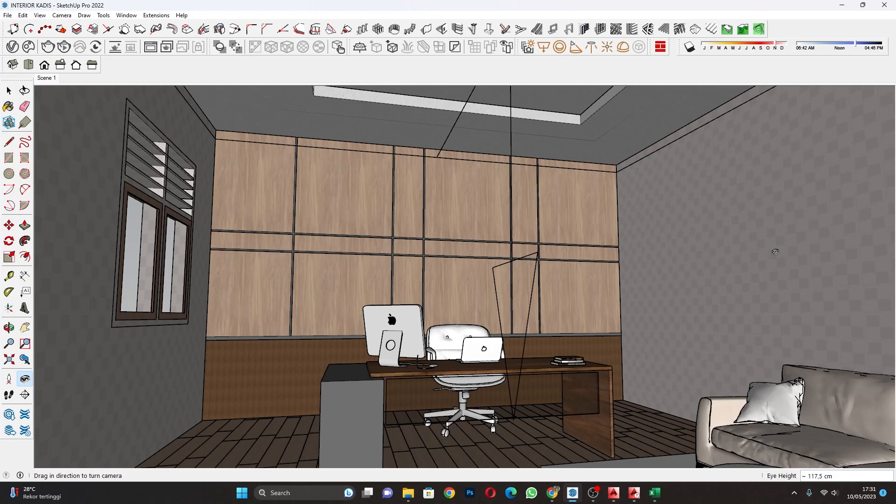
pyautogui.scroll(3, 486, 134)
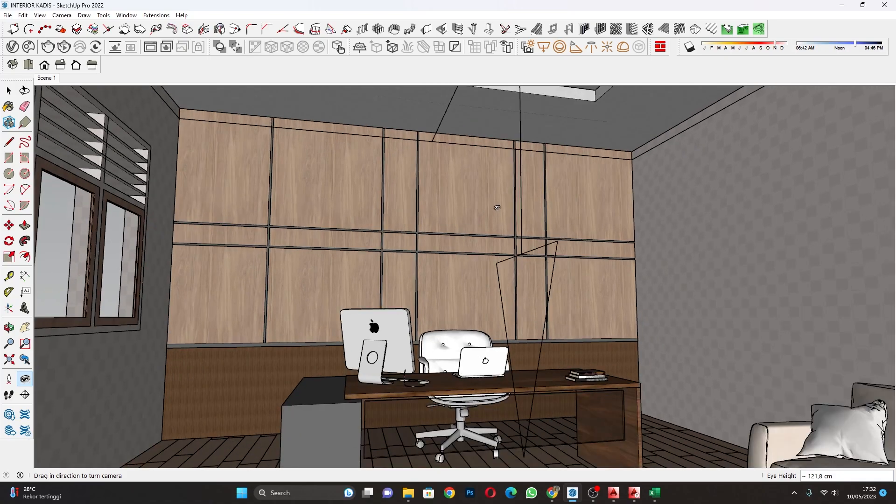
# Inspect the wall panelling behind the desk up close and from farther back, turning towards the window wall.
pyautogui.moveTo(482, 272)
pyautogui.mouseDown(button='middle')
pyautogui.moveTo(508, 228)
pyautogui.moveTo(460, 264)
pyautogui.moveTo(481, 276)
pyautogui.mouseUp(button='middle')
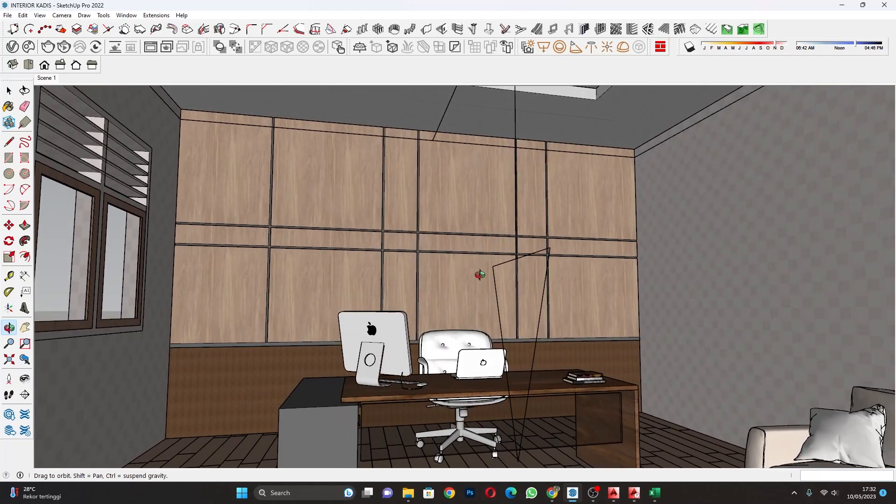
pyautogui.scroll(5, 578, 321)
pyautogui.moveTo(579, 304); pyautogui.dragTo(483, 318)
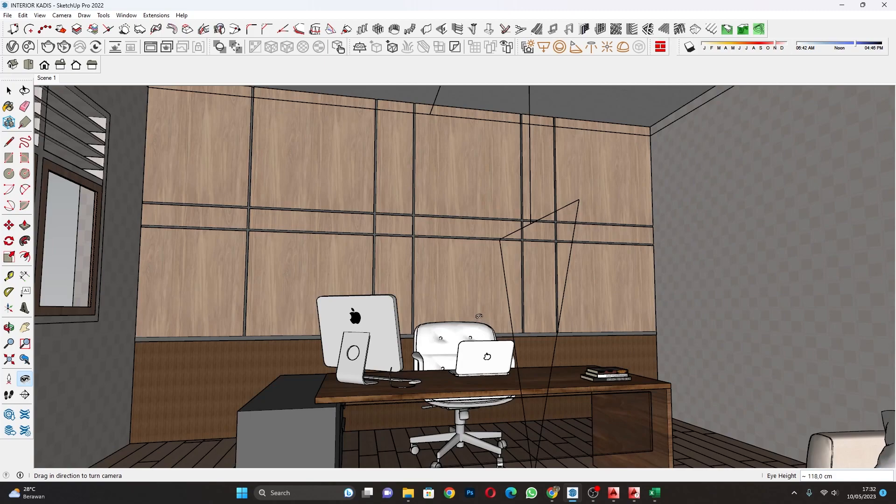
pyautogui.scroll(-3, 478, 316)
pyautogui.click(9, 394)
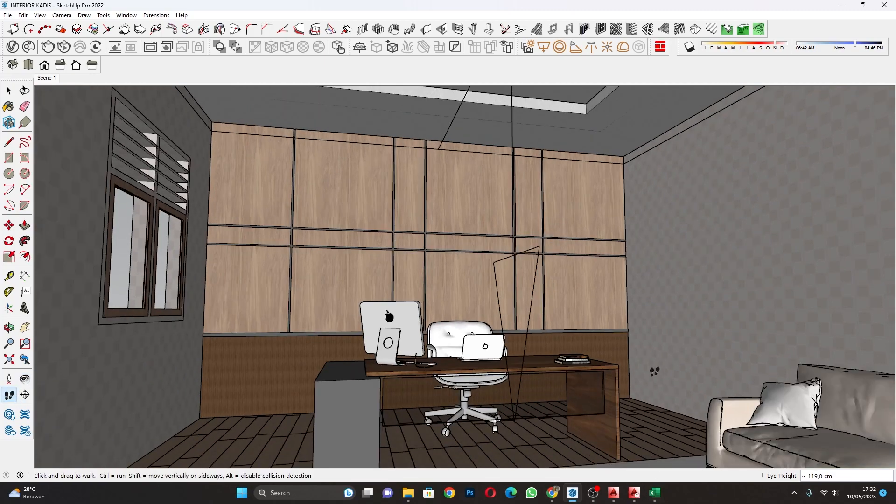
pyautogui.moveTo(664, 367); pyautogui.dragTo(684, 399)
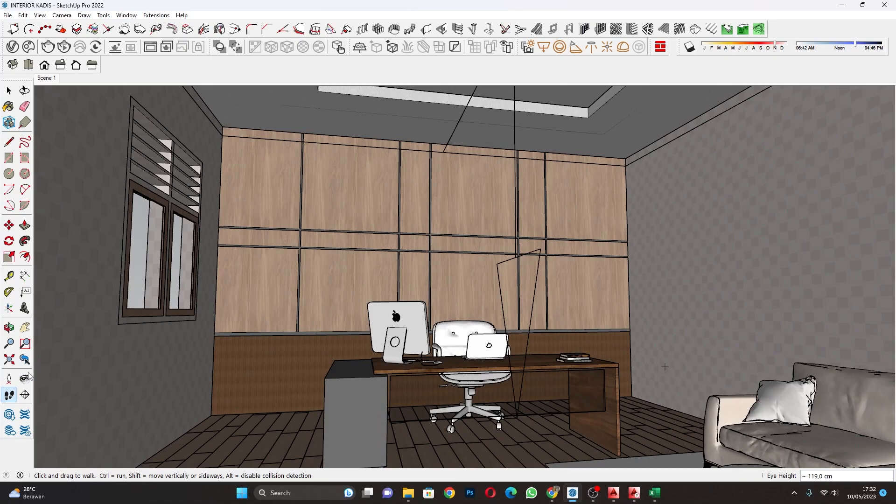
pyautogui.click(24, 379)
pyautogui.moveTo(752, 254); pyautogui.dragTo(622, 294)
pyautogui.scroll(3, 370, 324)
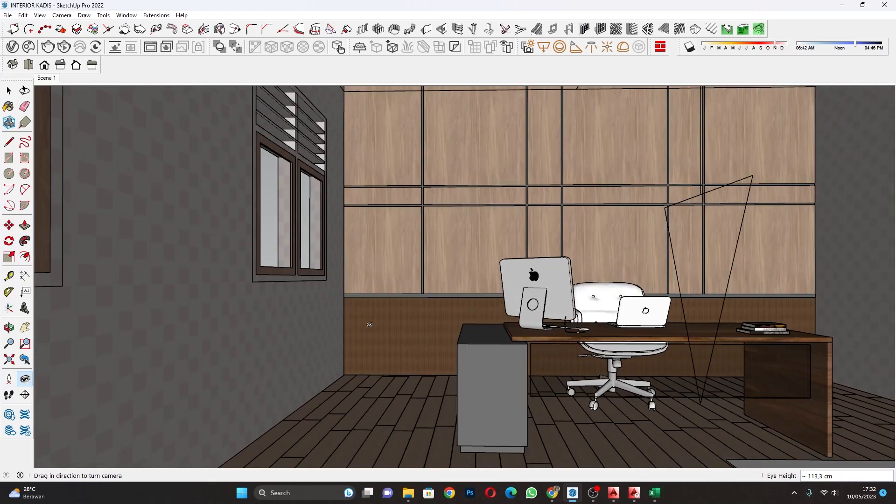
# Walk back along the window wall to view the dark lower panelling, the plank floor and the ceiling.
pyautogui.press('o')
pyautogui.click(24, 378)
pyautogui.moveTo(518, 316); pyautogui.dragTo(496, 319)
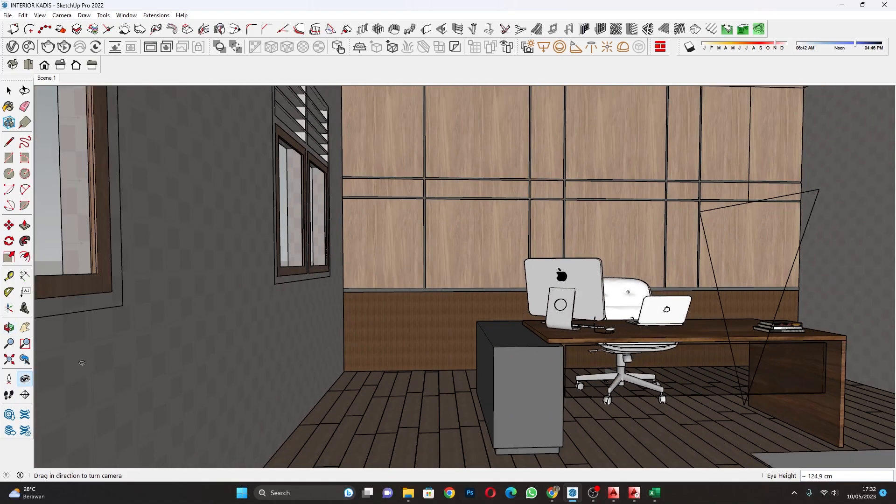
pyautogui.click(9, 395)
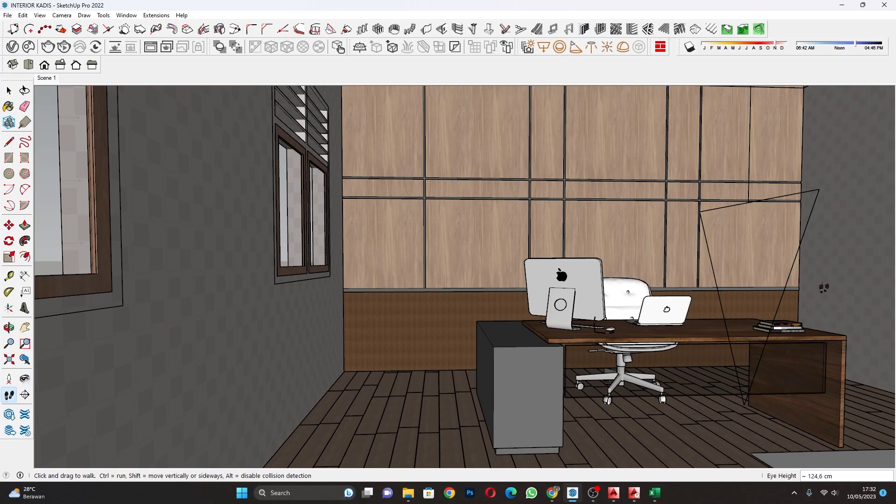
pyautogui.moveTo(822, 285); pyautogui.dragTo(891, 429)
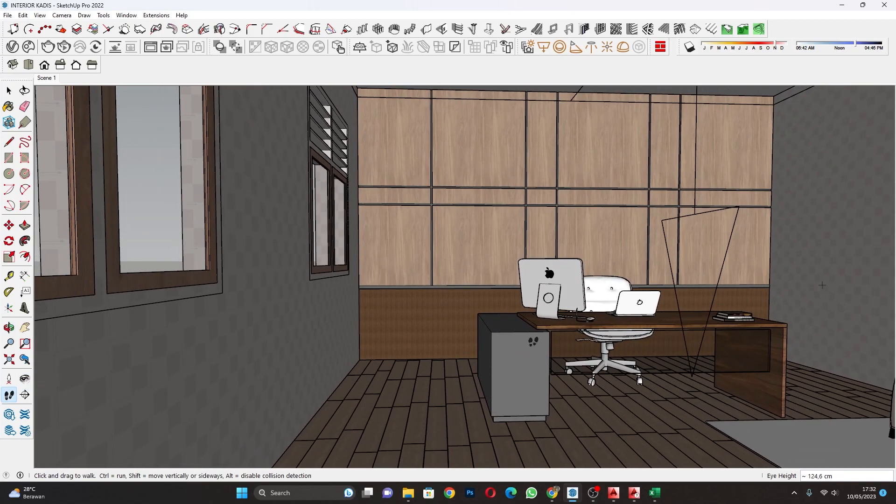
pyautogui.click(24, 379)
pyautogui.moveTo(526, 381); pyautogui.dragTo(616, 309)
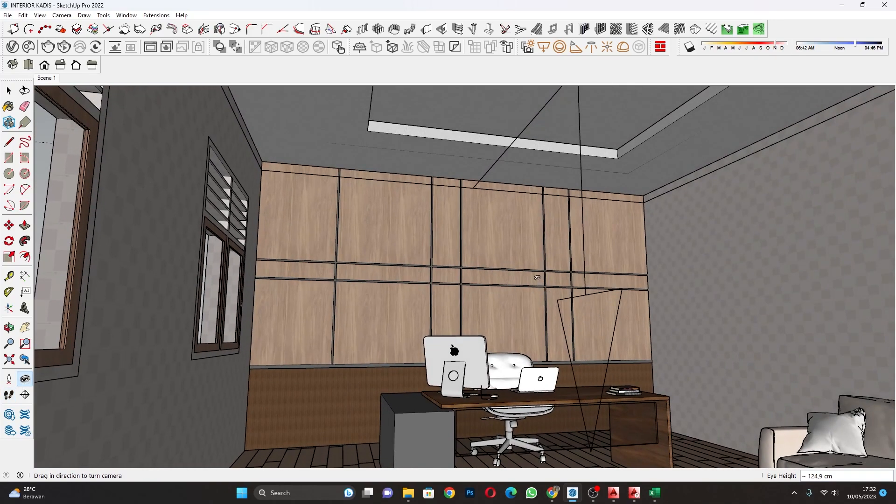
# Look over the recessed ceiling, the wallpapered sofa wall and the panelled wall around their shared corner.
pyautogui.moveTo(518, 231); pyautogui.dragTo(677, 235)
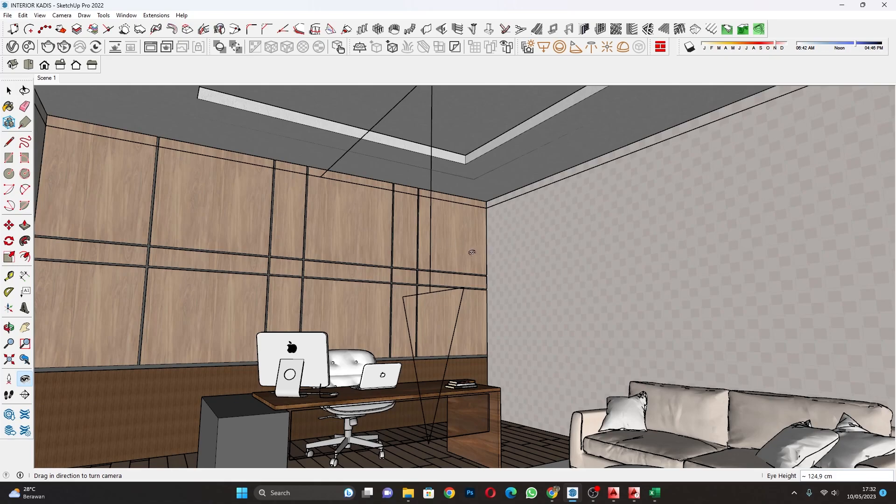
pyautogui.moveTo(300, 243); pyautogui.dragTo(345, 216)
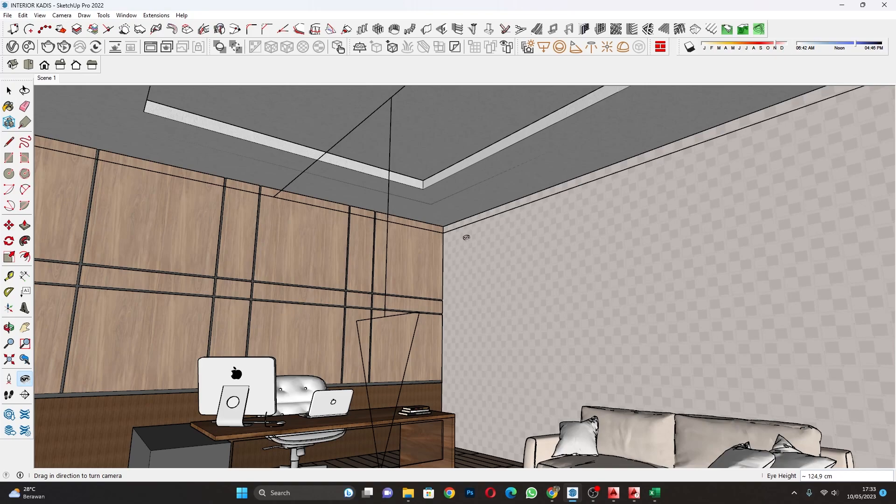
pyautogui.moveTo(466, 237); pyautogui.dragTo(439, 234)
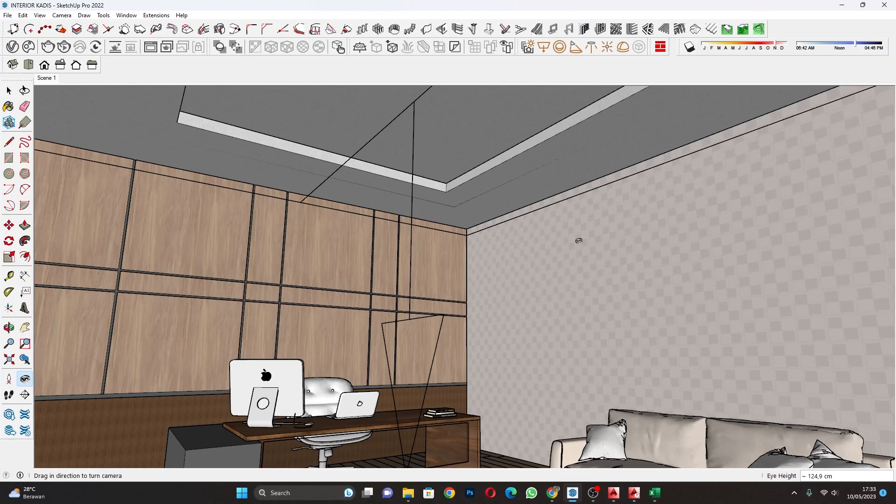
pyautogui.moveTo(579, 240); pyautogui.dragTo(555, 281)
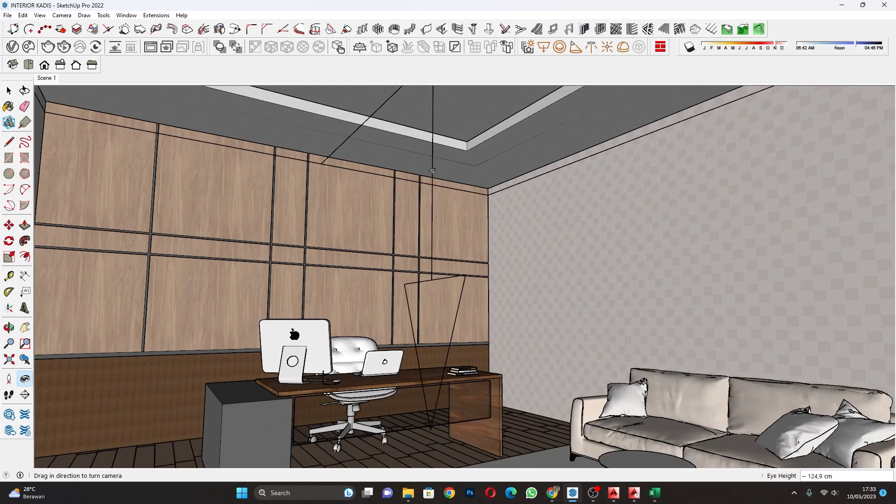
pyautogui.moveTo(430, 178); pyautogui.dragTo(209, 253)
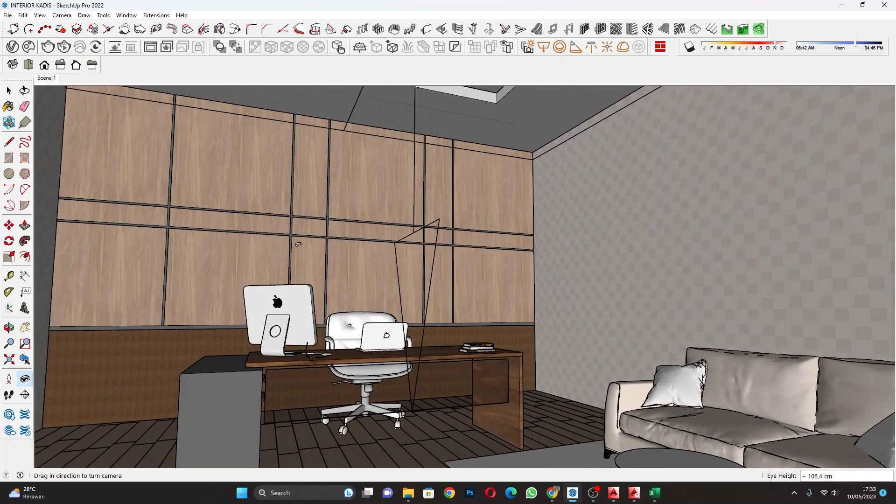
# Walk through the room to view the desk, its side cabinet, the flooring and the sofa with the coffee table.
pyautogui.moveTo(304, 254); pyautogui.dragTo(472, 266, button='middle')
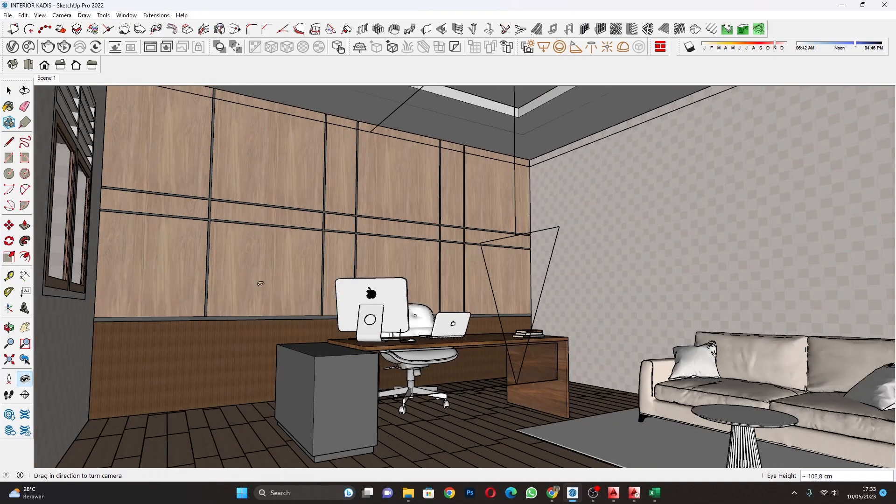
pyautogui.click(9, 394)
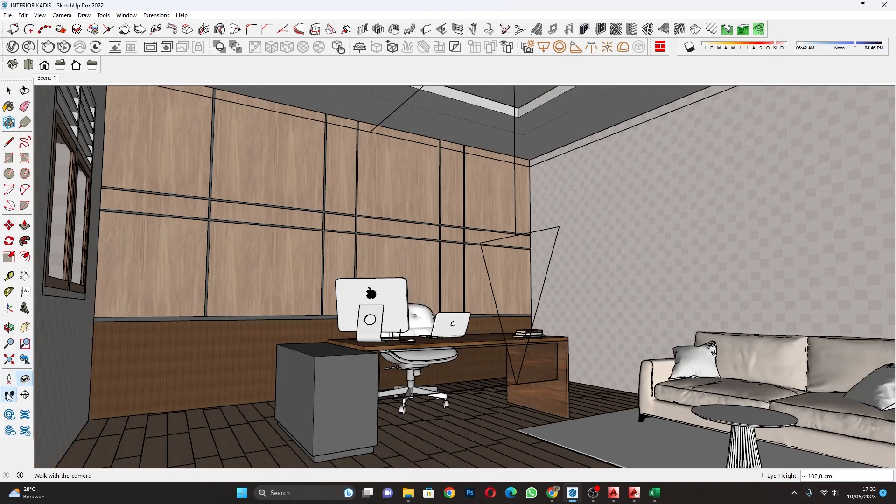
pyautogui.moveTo(537, 212); pyautogui.dragTo(537, 247)
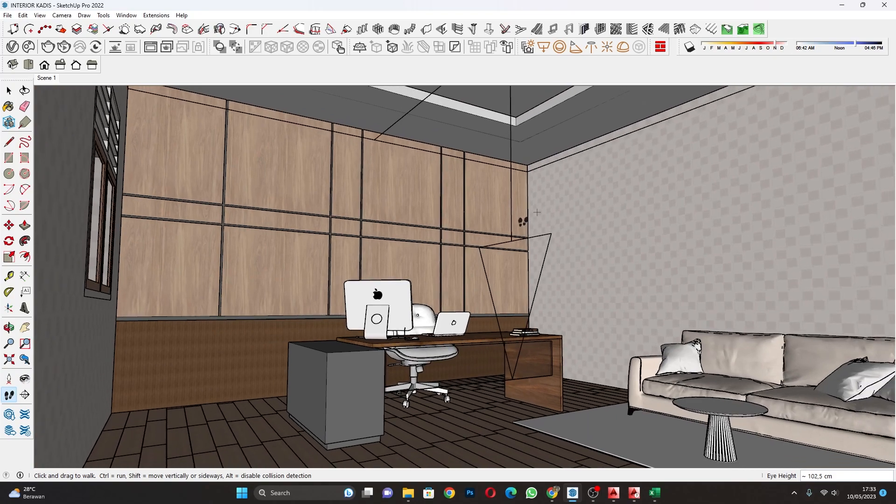
pyautogui.moveTo(537, 201); pyautogui.dragTo(540, 227)
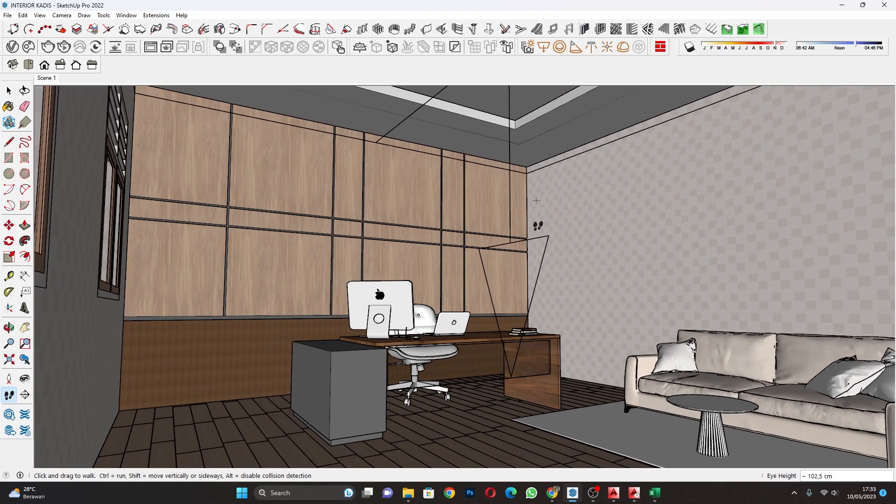
pyautogui.moveTo(399, 302)
pyautogui.mouseDown()
pyautogui.moveTo(390, 315)
pyautogui.moveTo(408, 295)
pyautogui.mouseUp()
pyautogui.moveTo(458, 233); pyautogui.dragTo(370, 230)
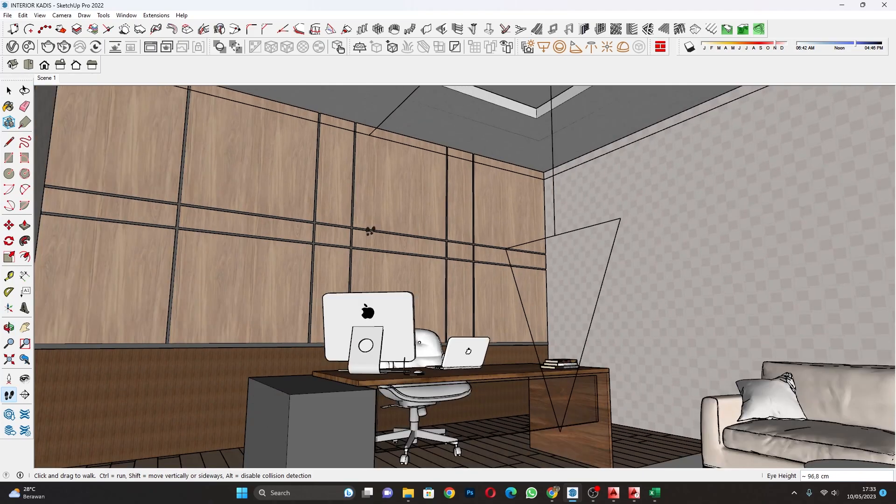
# Look up at the ceiling corner above the panelled wall and turn around towards the sofa and the white door.
pyautogui.click(25, 378)
pyautogui.moveTo(447, 258); pyautogui.dragTo(604, 142)
pyautogui.moveTo(247, 327); pyautogui.dragTo(359, 367, button='middle')
pyautogui.scroll(3, 270, 351)
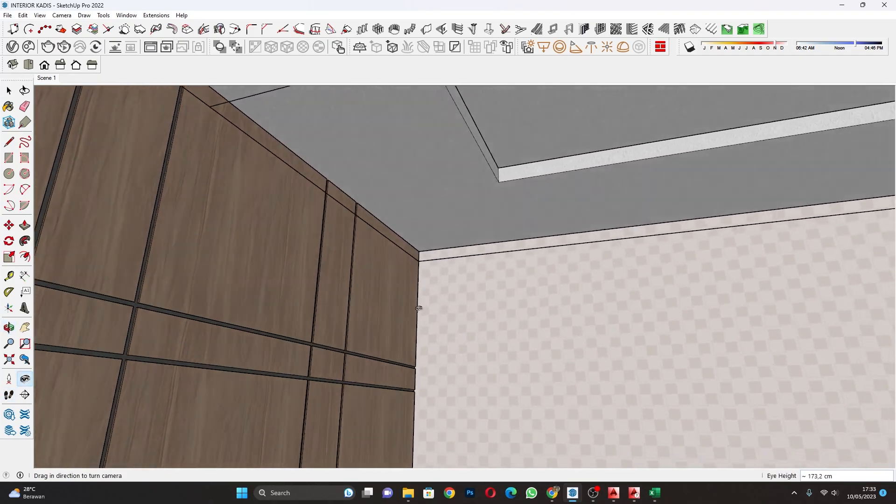
pyautogui.moveTo(420, 308); pyautogui.dragTo(600, 459)
pyautogui.click(593, 494)
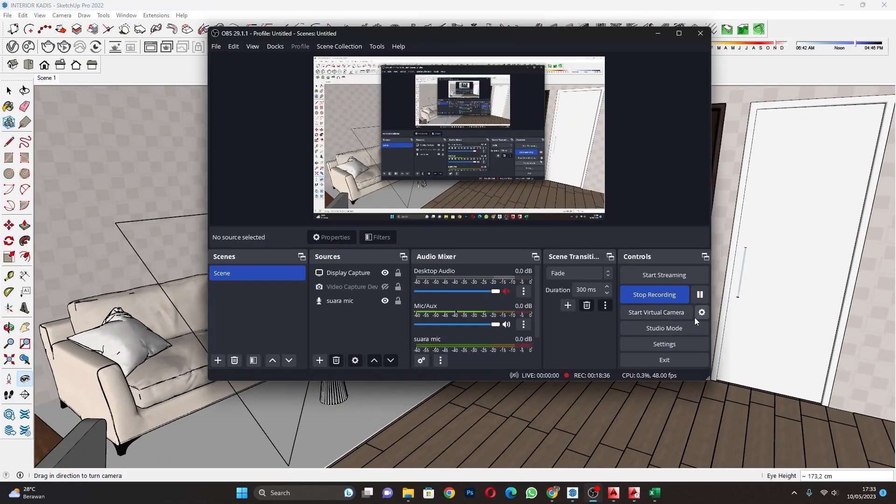